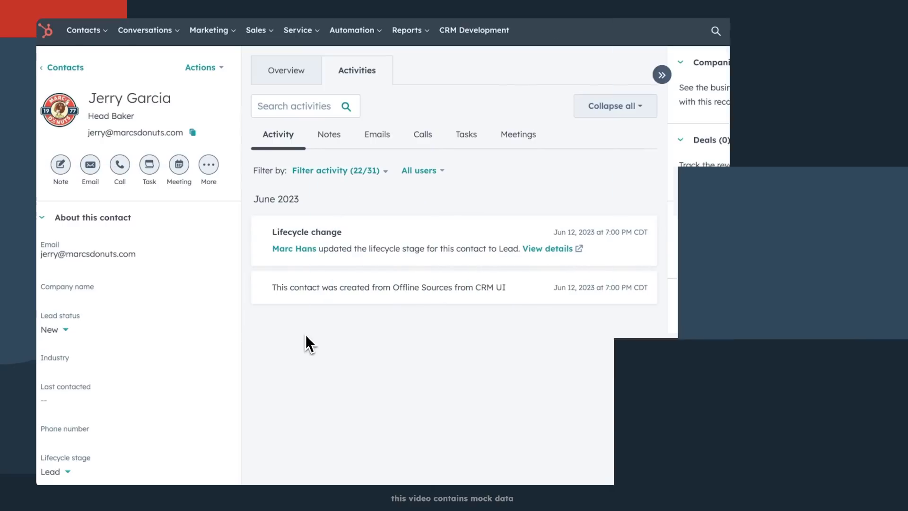
- From Marketing > Email, create an automated email using the Welcome template
click(215, 38)
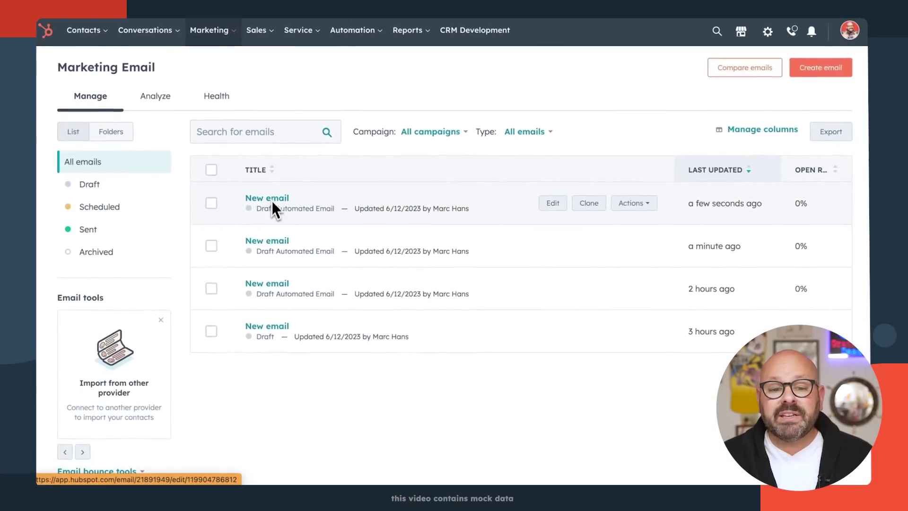
click(825, 72)
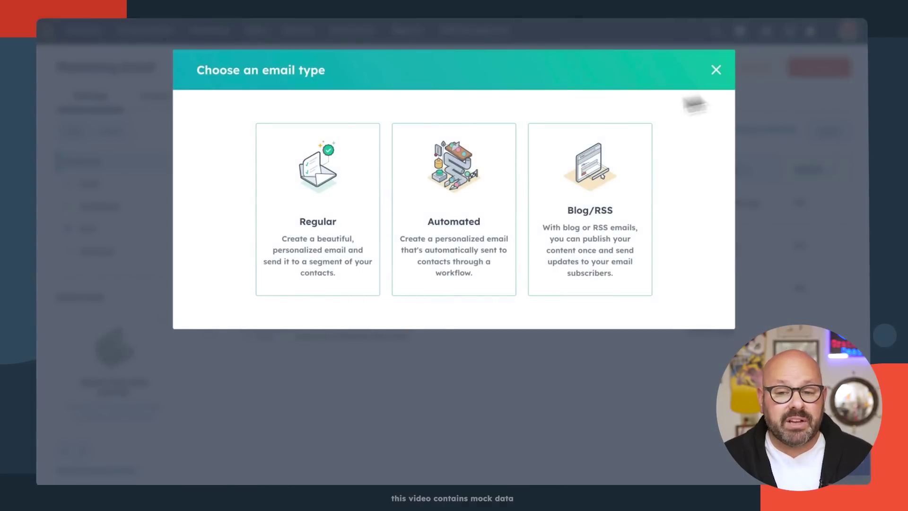
click(445, 195)
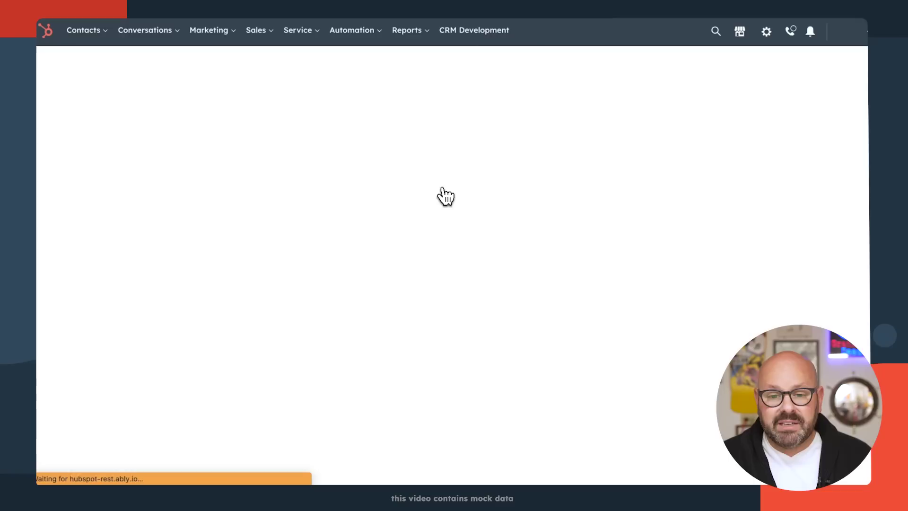
scroll(394, 190, down, 2)
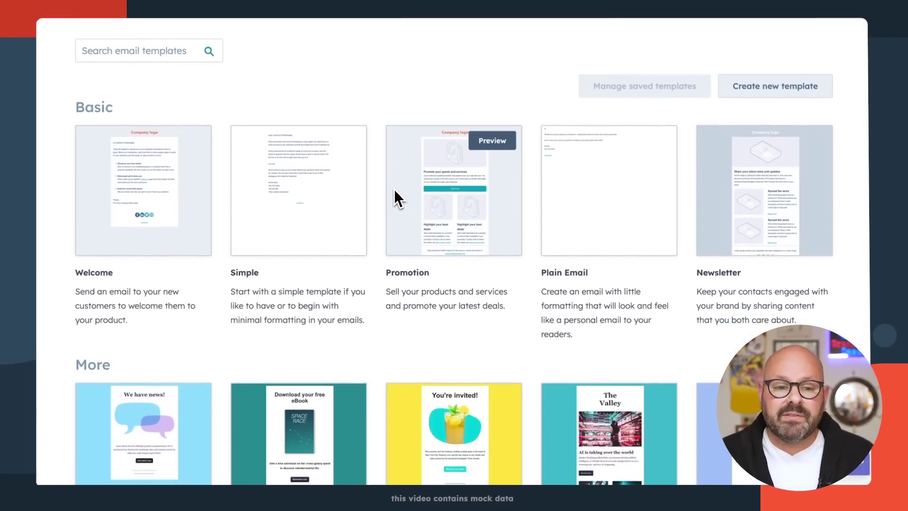
click(149, 197)
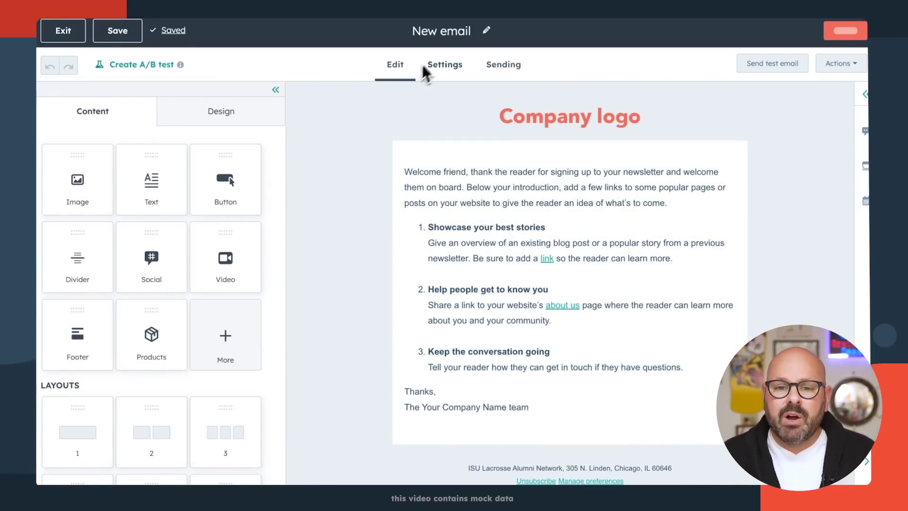
- Rename the email to 'Ai Sample'
click(436, 33)
text(Ai)
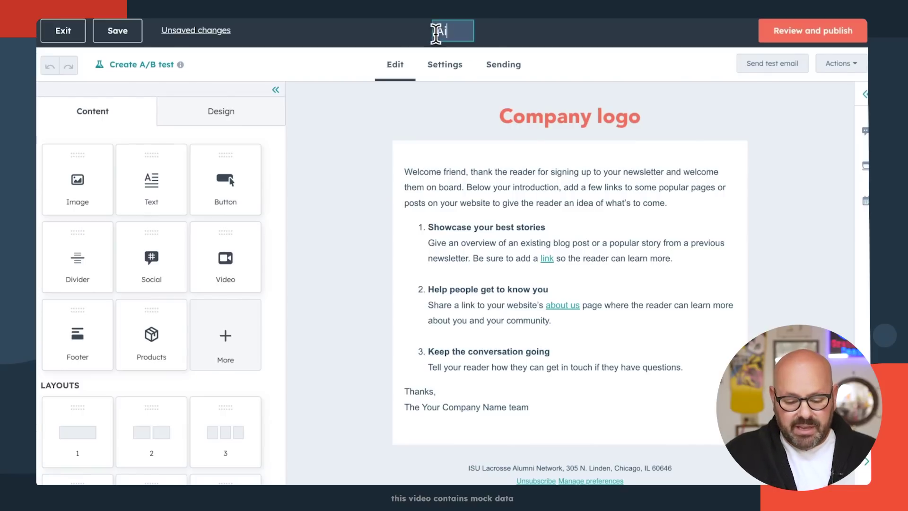
text( Sample)
key(Return)
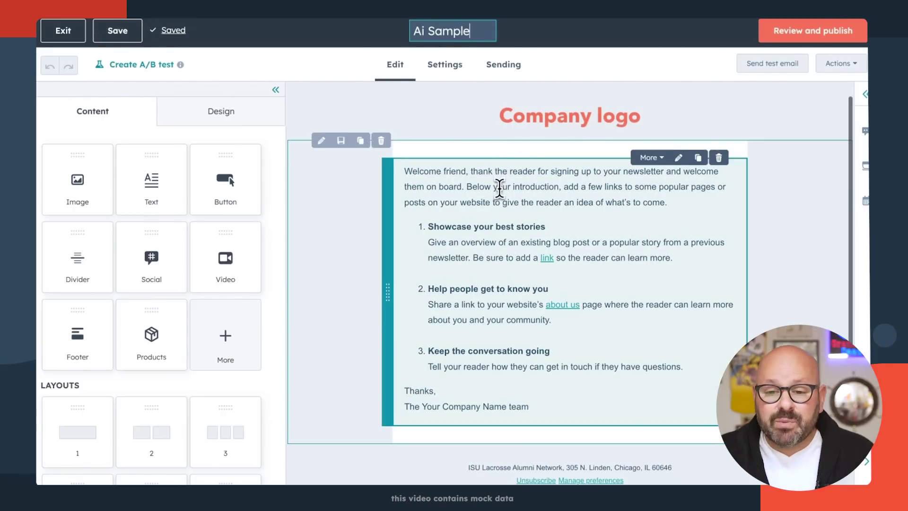
- Add a blank line above the welcome text and type / to bring up the AI options
scroll(499, 187, down, 1)
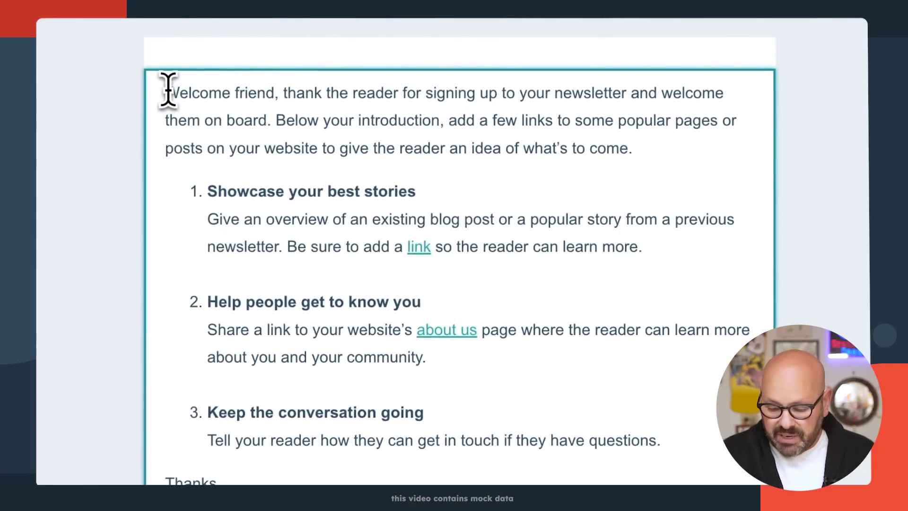
click(168, 93)
key(Return)
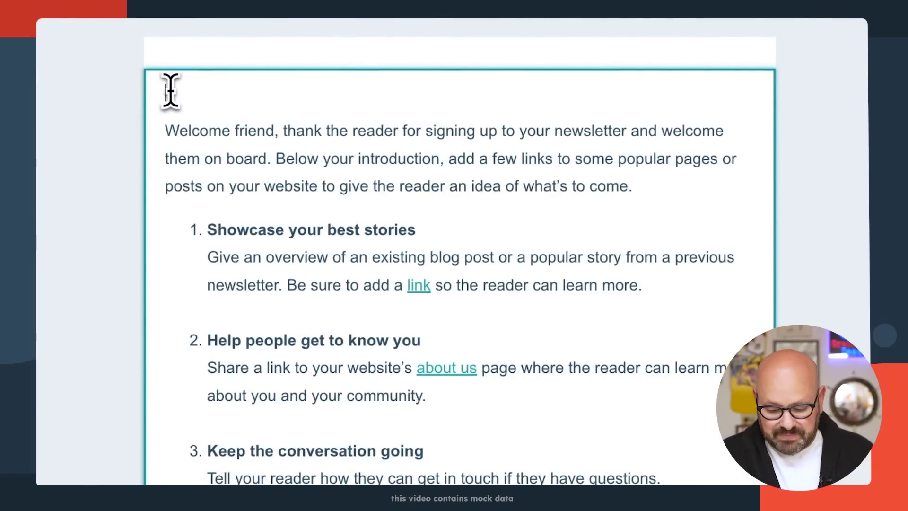
text(/)
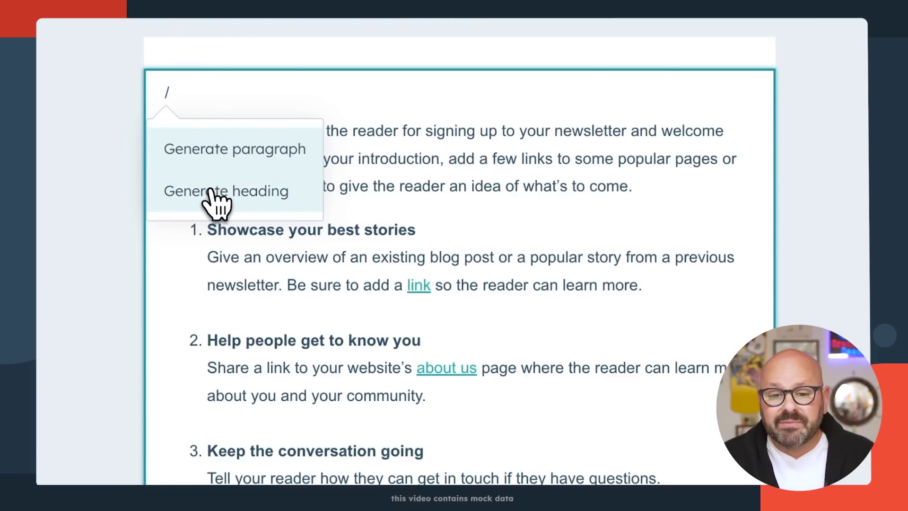
- Generate a paragraph announcing the global donut campaign and insert it atop the body
click(207, 157)
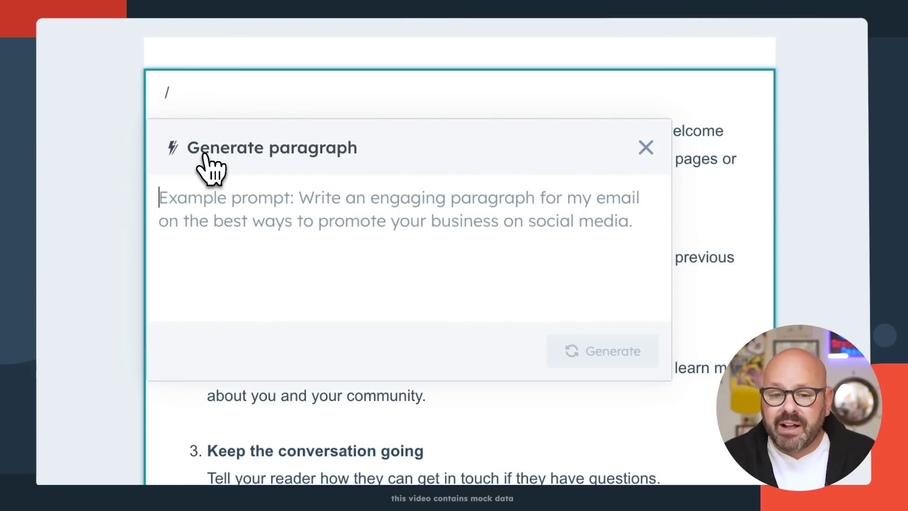
text(c)
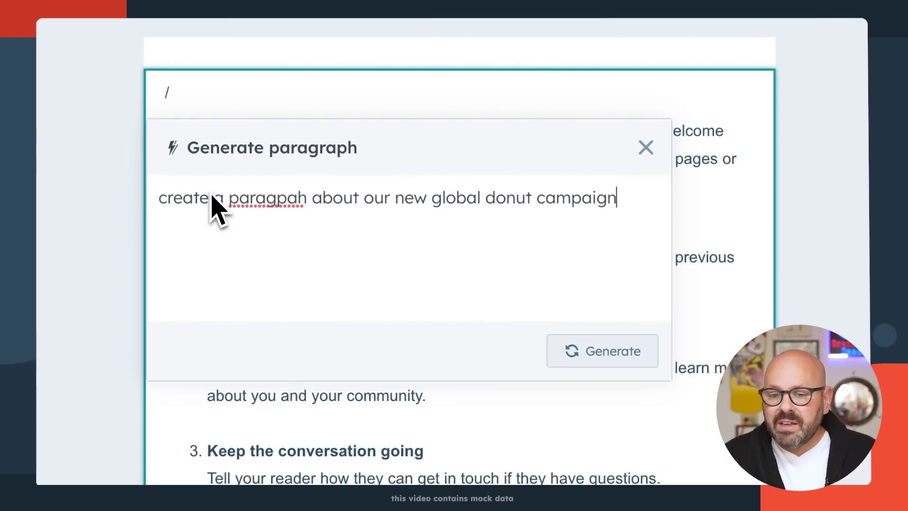
click(598, 357)
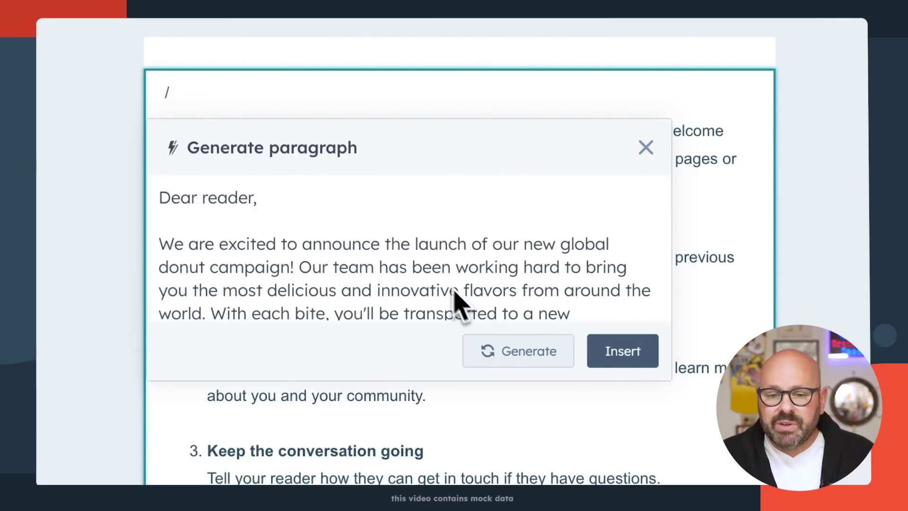
scroll(444, 295, down, 3)
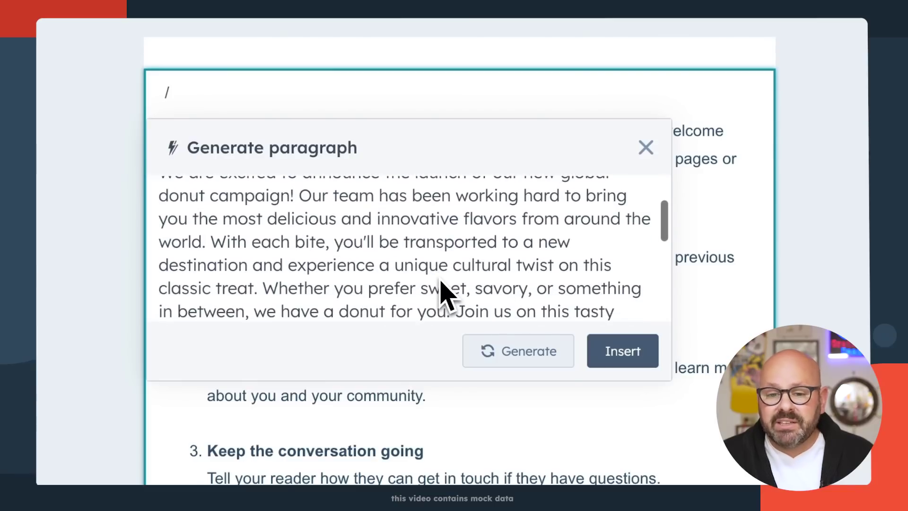
scroll(445, 295, down, 3)
scroll(445, 296, down, 3)
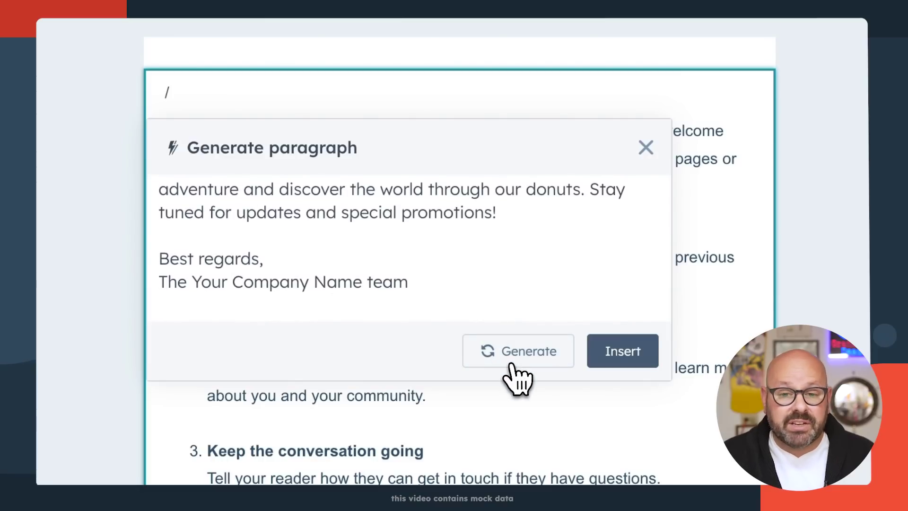
click(620, 358)
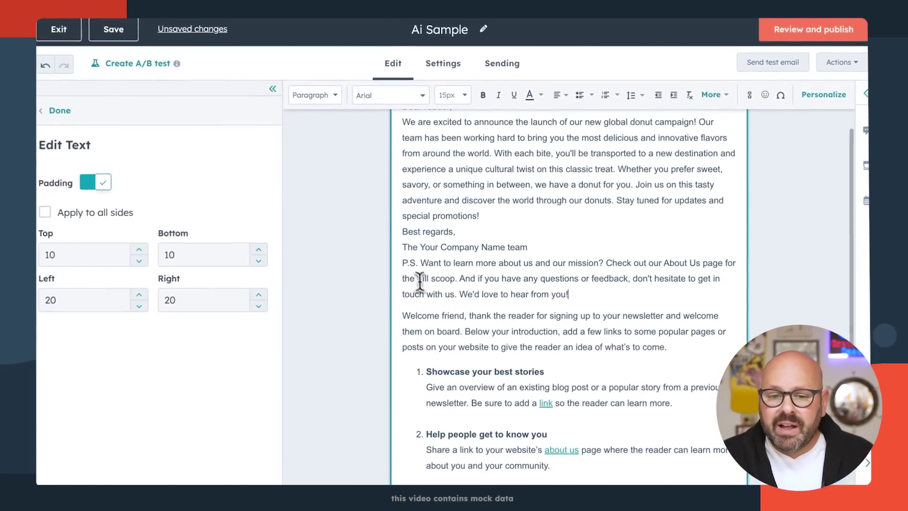
- Delete the leftover Welcome-template text, then select the donut campaign paragraph
mouse_move(405, 312)
mouse_down()
mouse_move(485, 413)
mouse_move(549, 460)
mouse_up()
key(BackSpace)
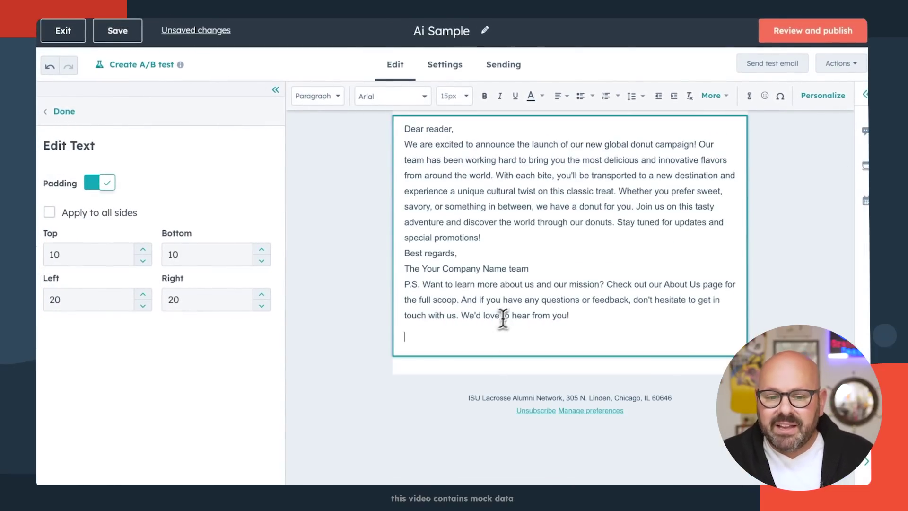
scroll(474, 273, up, 2)
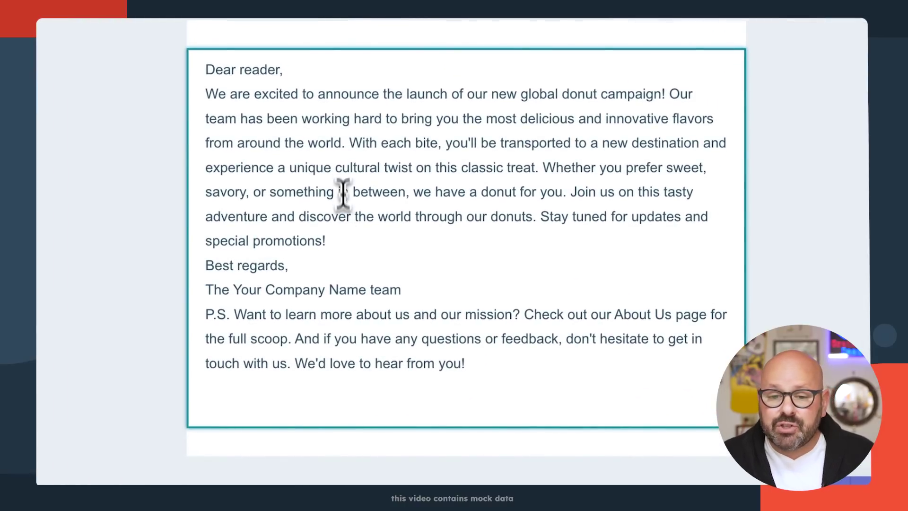
drag(324, 240, 200, 95)
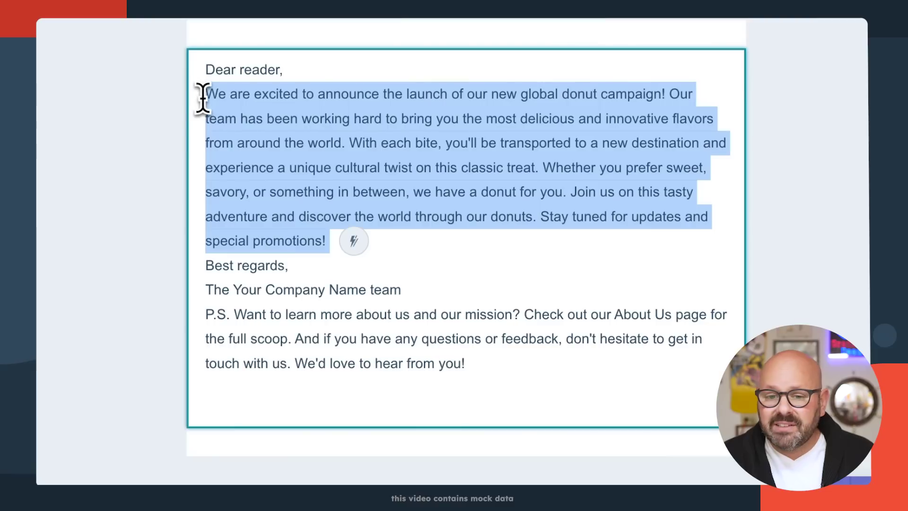
- Rewrite the selected donut campaign paragraph in a Witty tone and insert the result
click(353, 241)
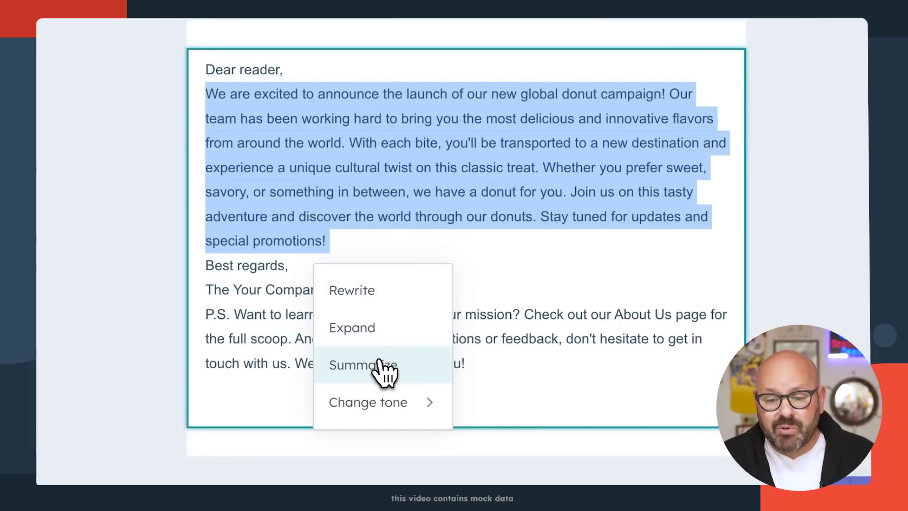
mouse_move(399, 413)
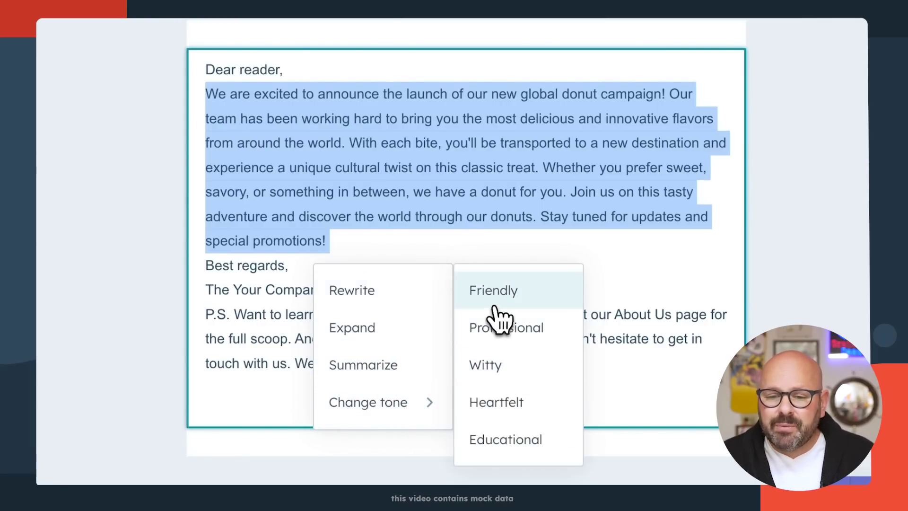
click(497, 366)
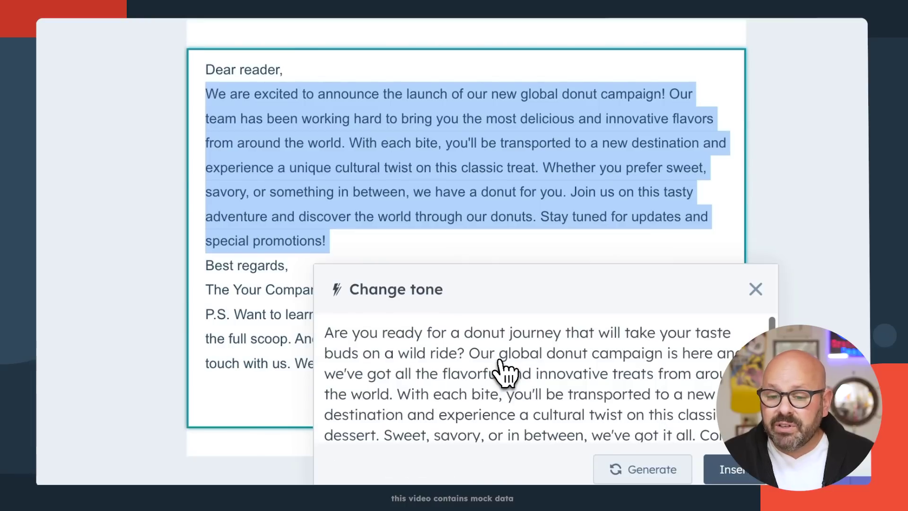
click(736, 469)
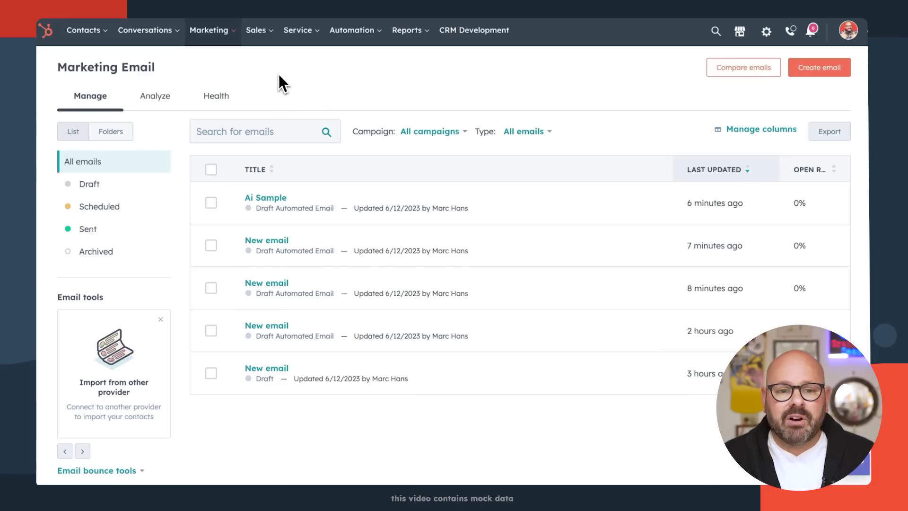
- Create new social posts from Marketing > Social, selecting the Facebook and Instagram donut accounts
click(209, 31)
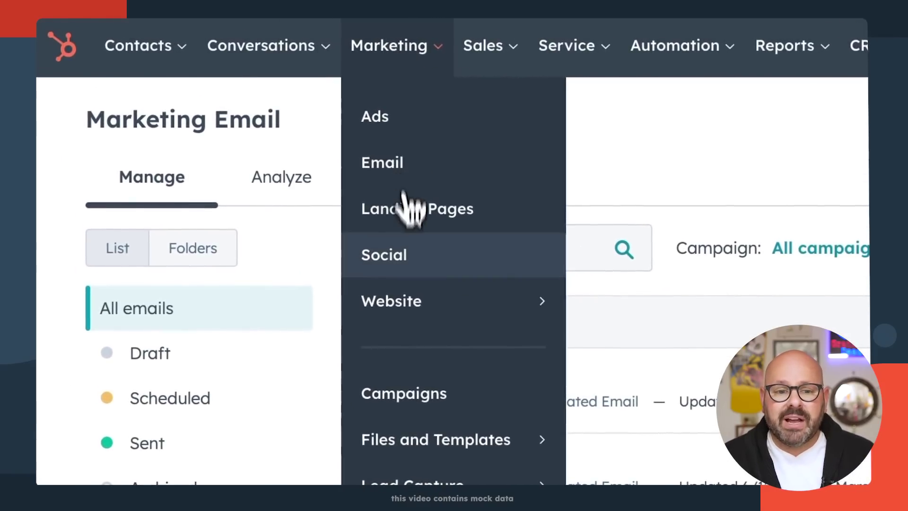
click(406, 260)
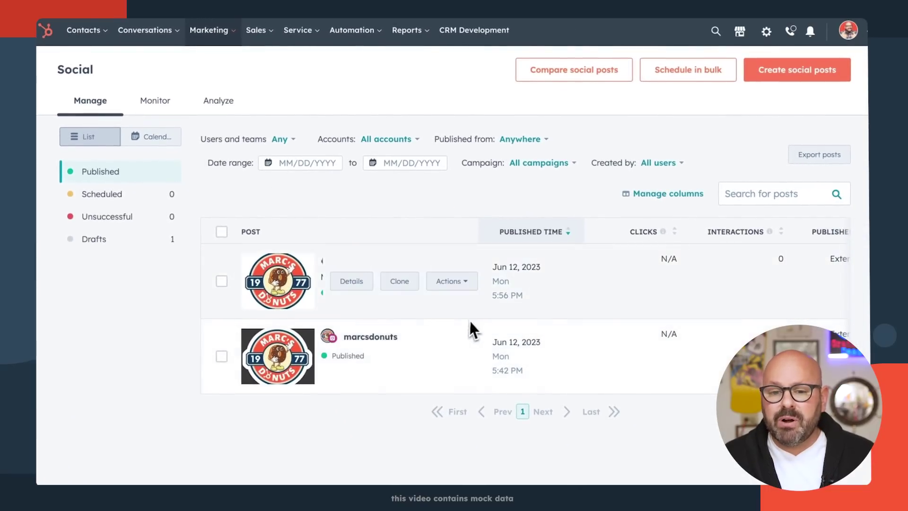
click(804, 71)
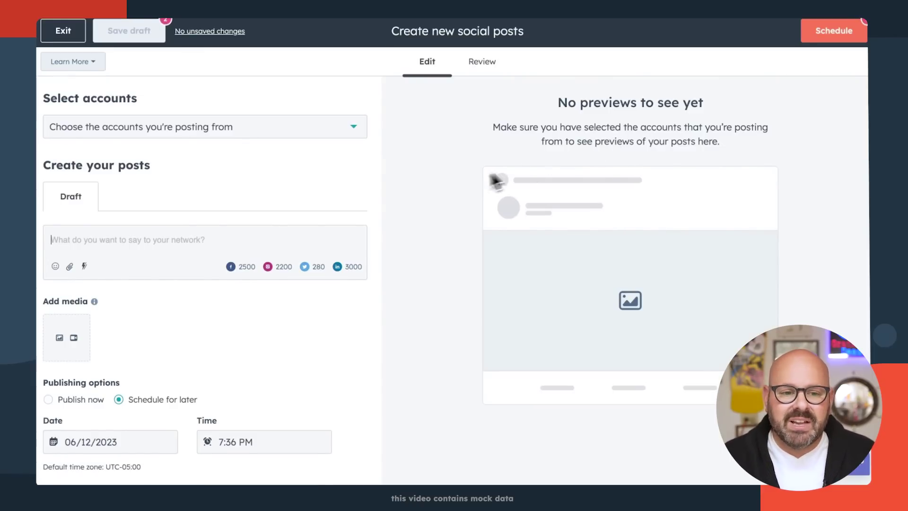
click(230, 77)
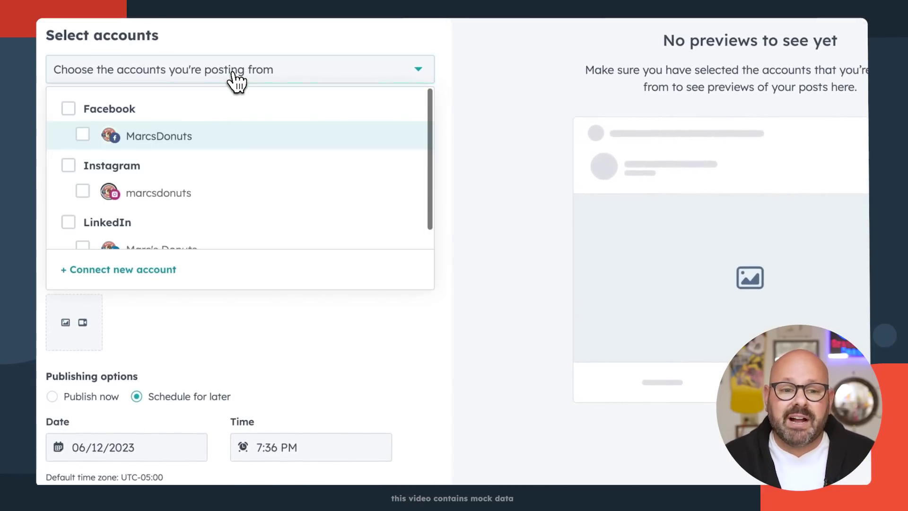
click(68, 110)
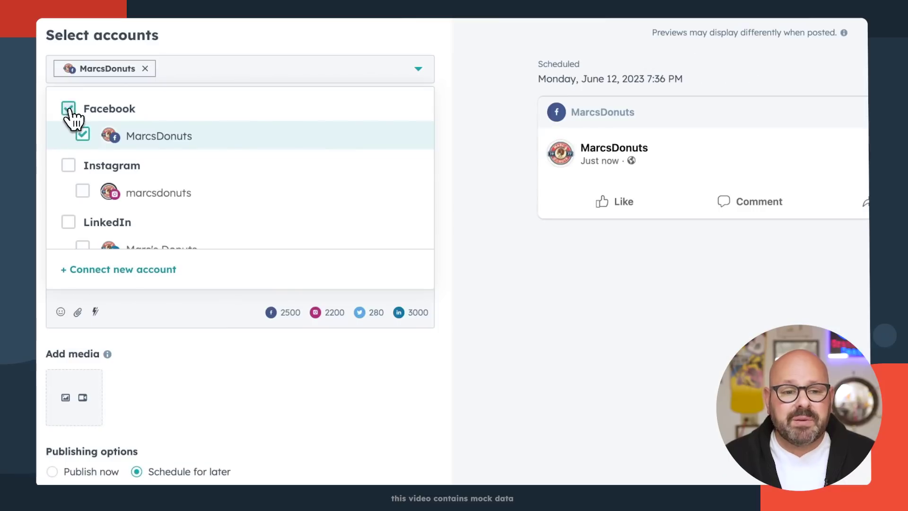
click(68, 165)
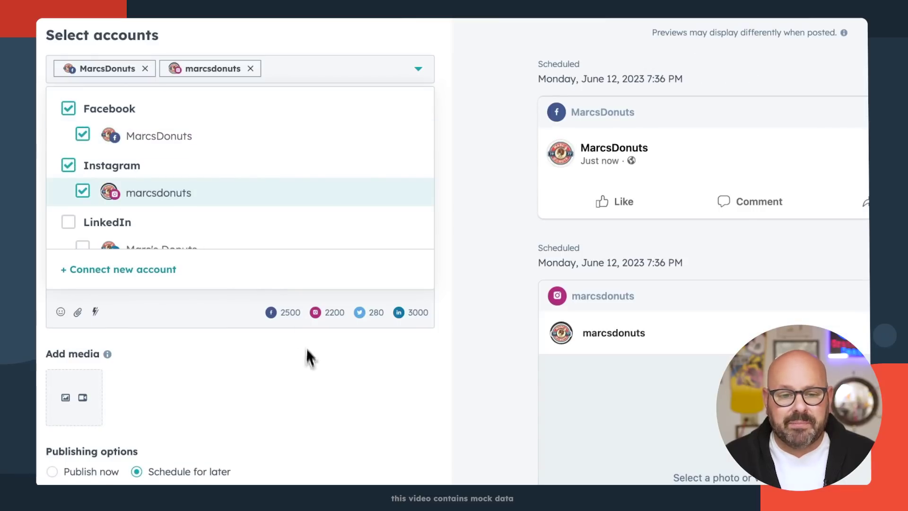
click(309, 370)
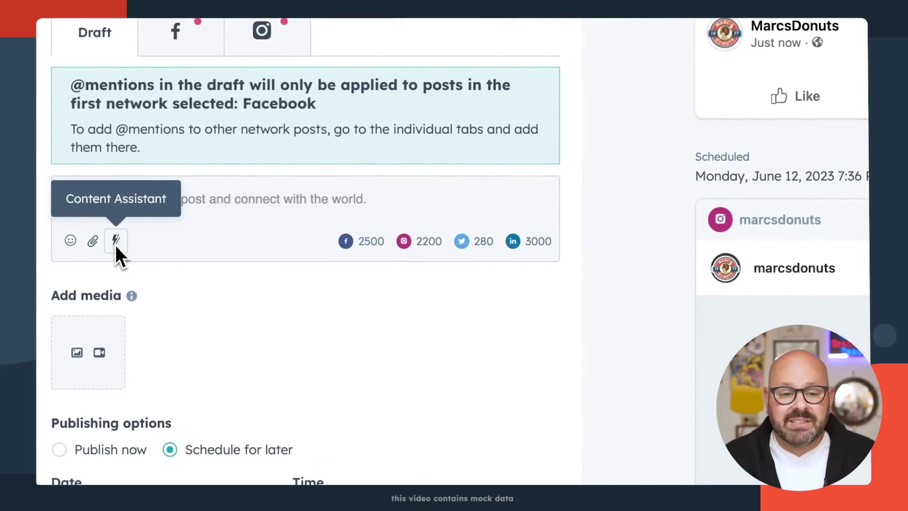
- Generate a post on the Block Enterprises dessert partnership across 18 countries and insert it
click(116, 243)
click(247, 346)
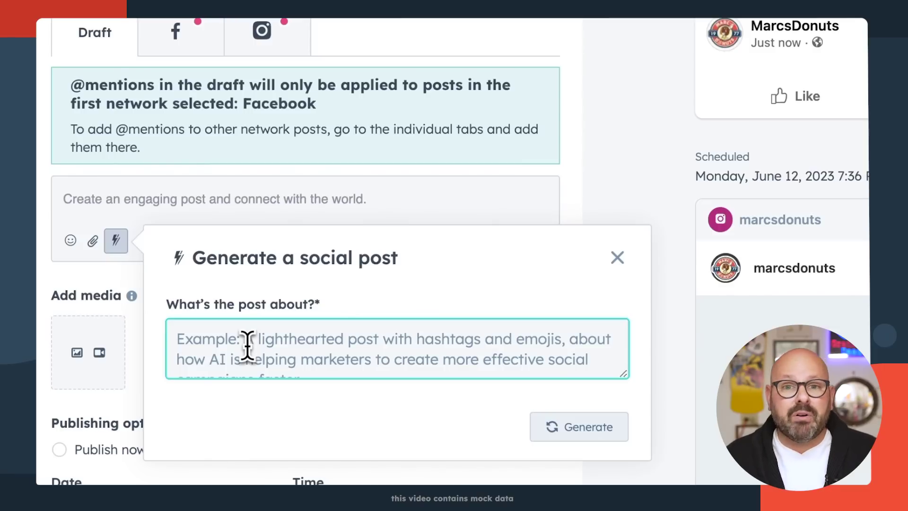
text(create a post about our exclusive new partnership with block enterprises as their exclusive dessert supplier across 18 countries)
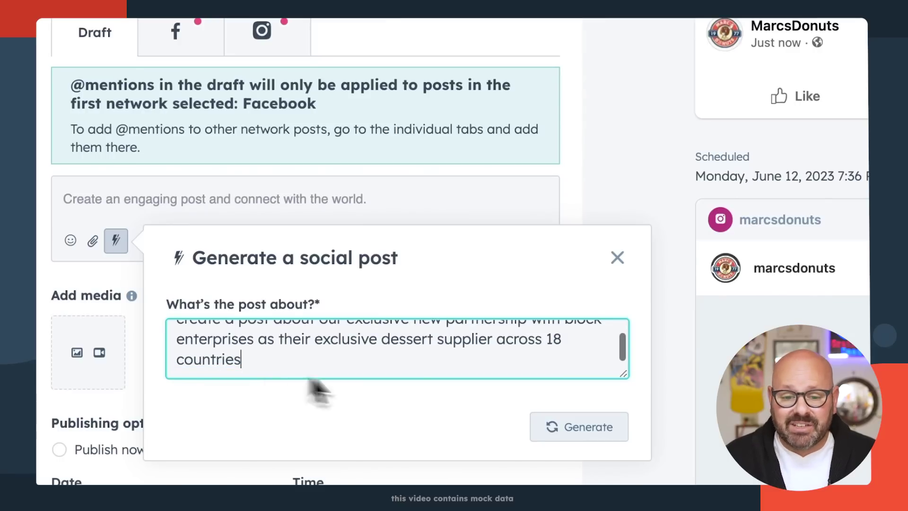
click(562, 428)
scroll(568, 442, up, 4)
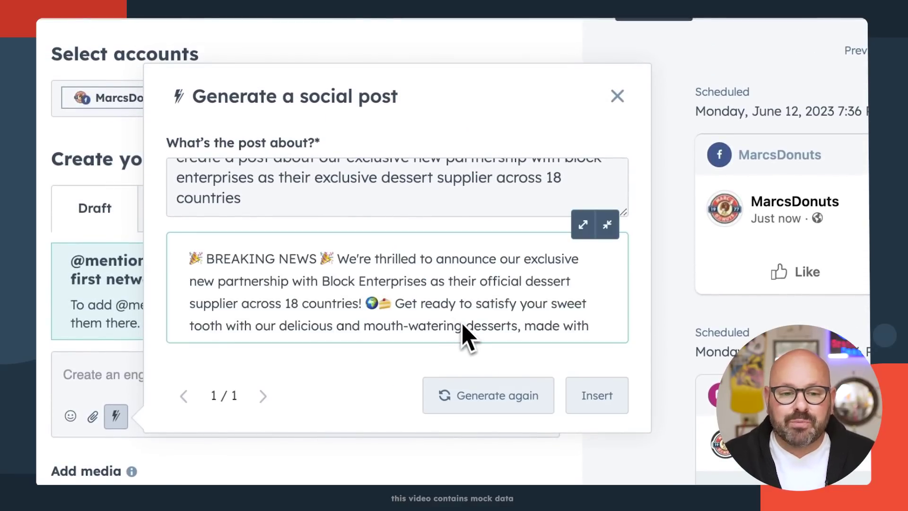
click(595, 400)
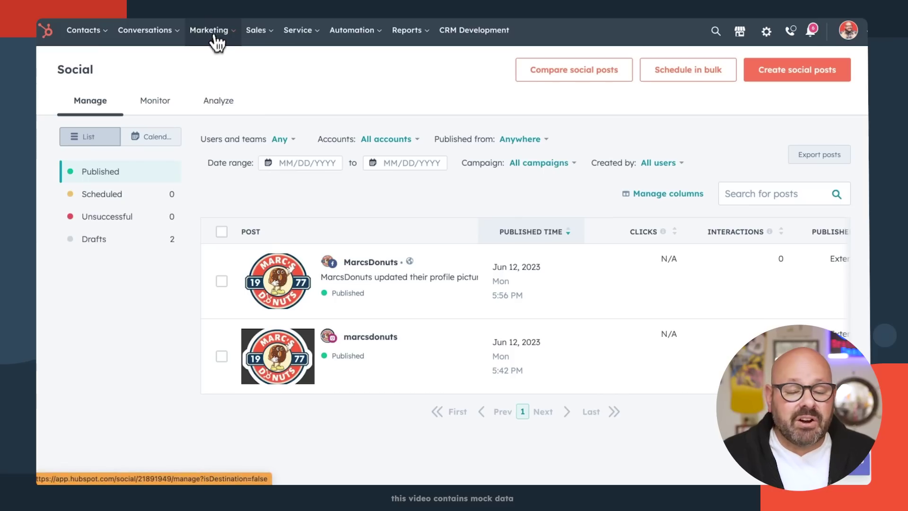
- Edit the English 'Home - Marc's Donuts' website page and open its Page settings
click(213, 37)
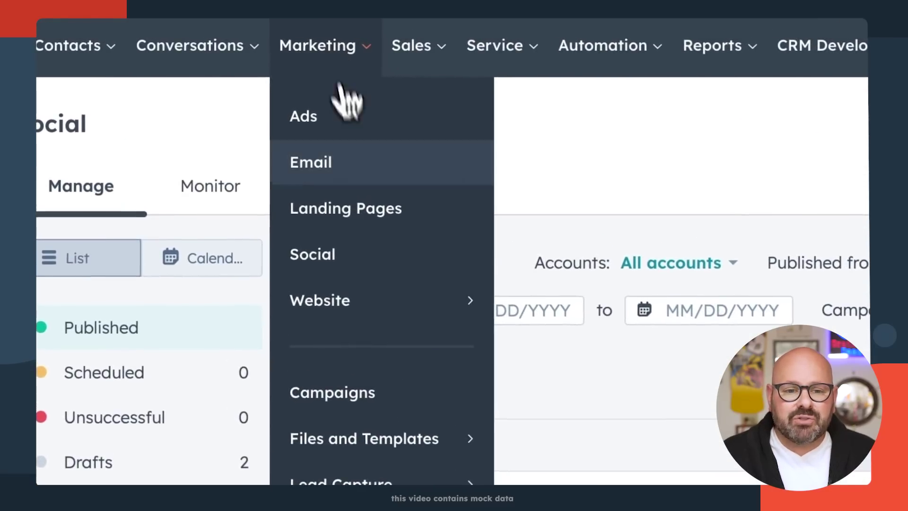
mouse_move(293, 219)
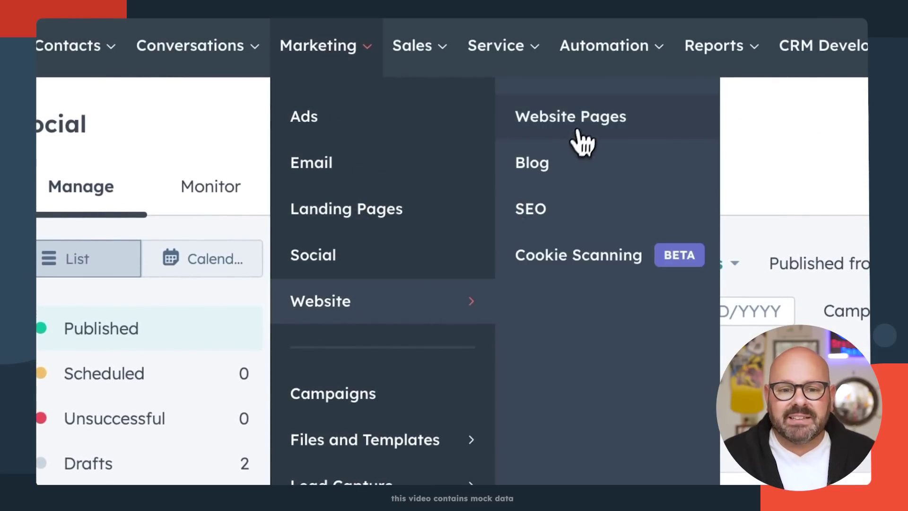
click(581, 135)
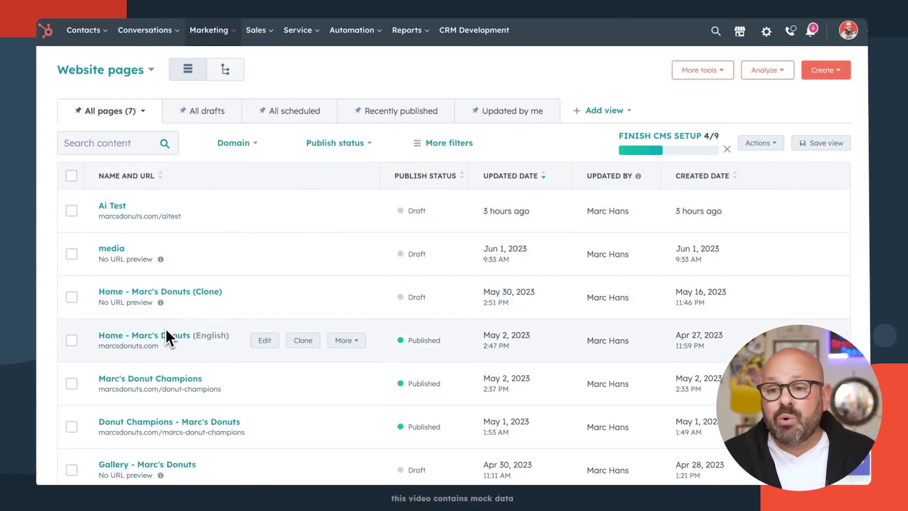
scroll(156, 290, down, 1)
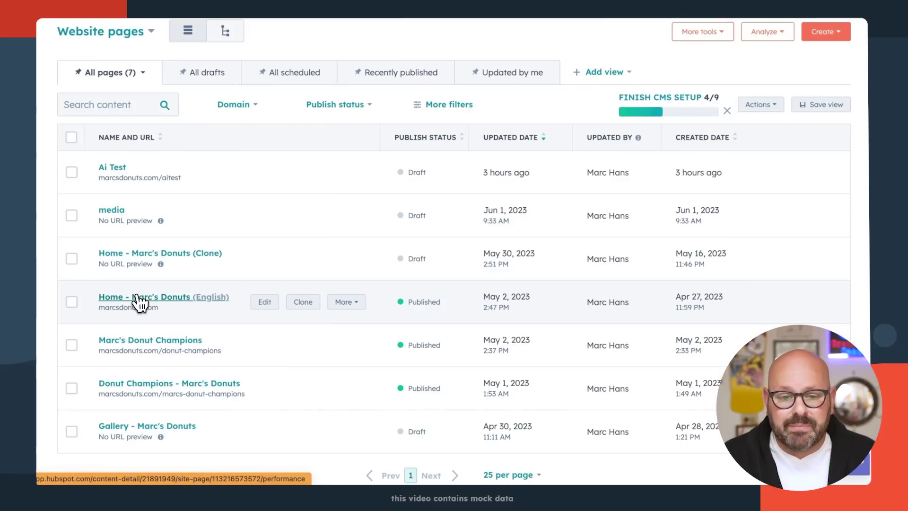
click(264, 305)
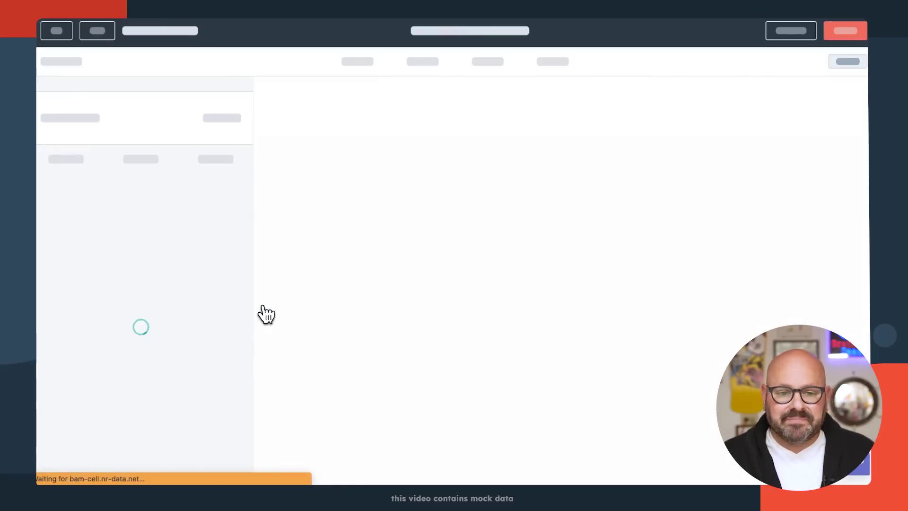
click(108, 33)
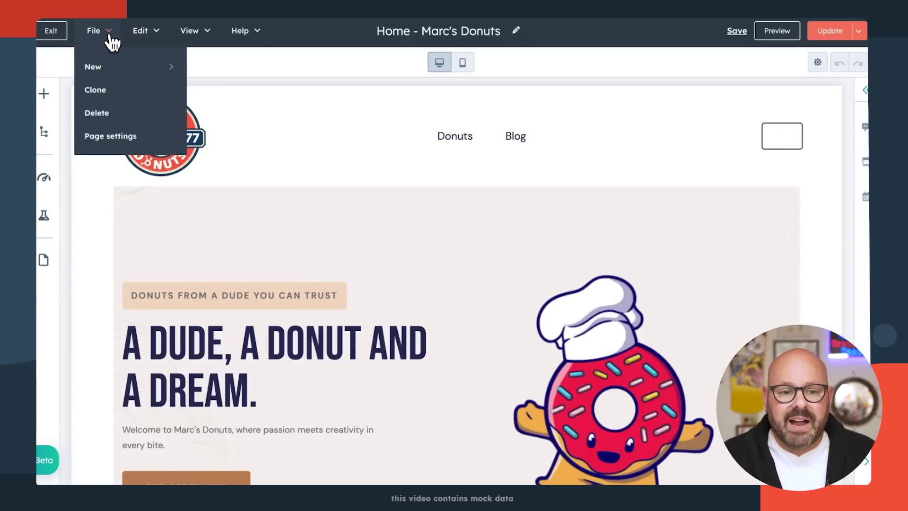
click(121, 142)
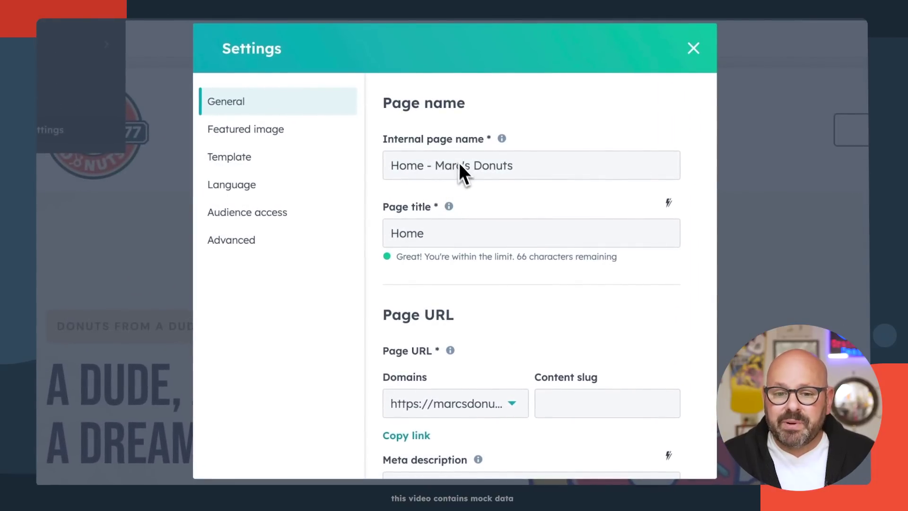
- Have the AI assistant generate a new page title and meta description for the home page
scroll(440, 227, down, 1)
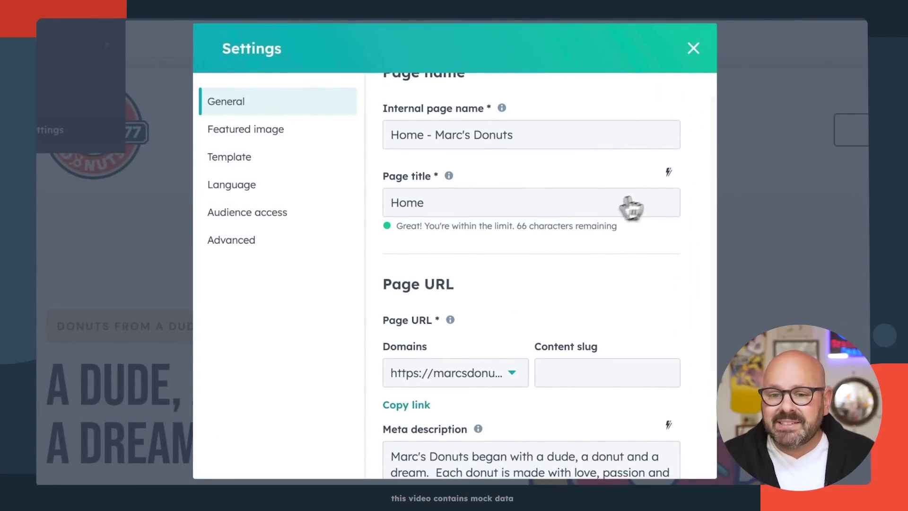
click(668, 174)
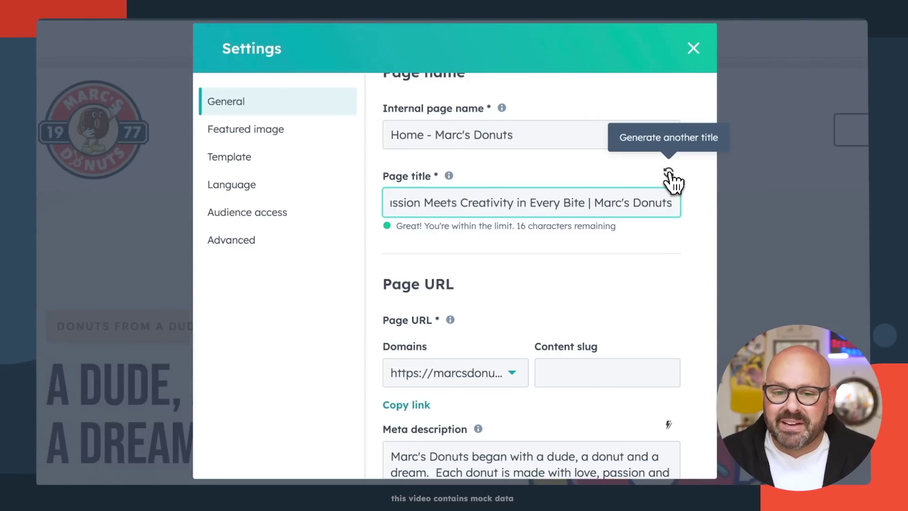
drag(535, 206, 368, 208)
scroll(518, 246, down, 4)
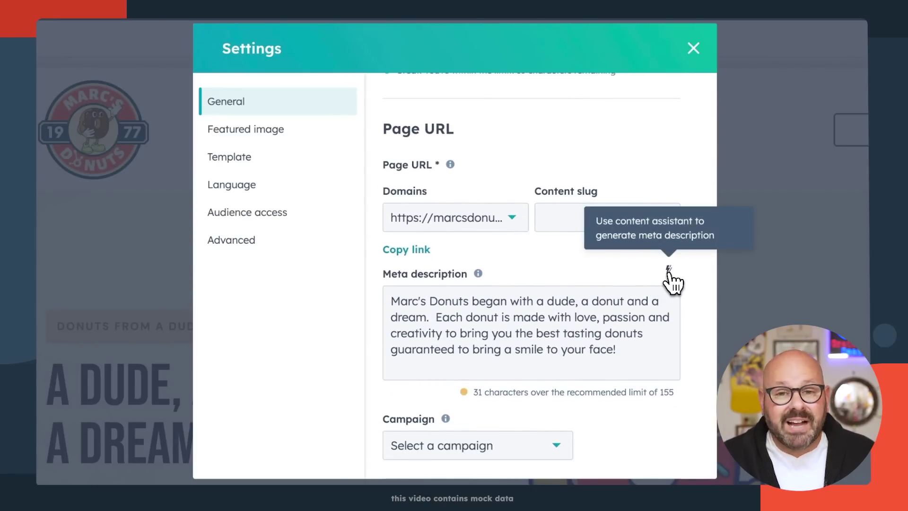
click(668, 271)
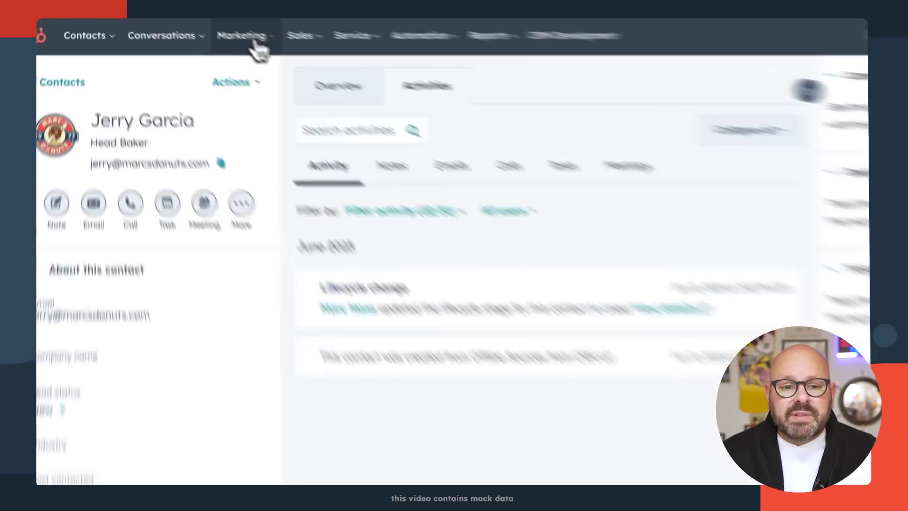
- From Marketing > Website > Blog, create an English blog post in Marc's Donuts Blog
click(242, 32)
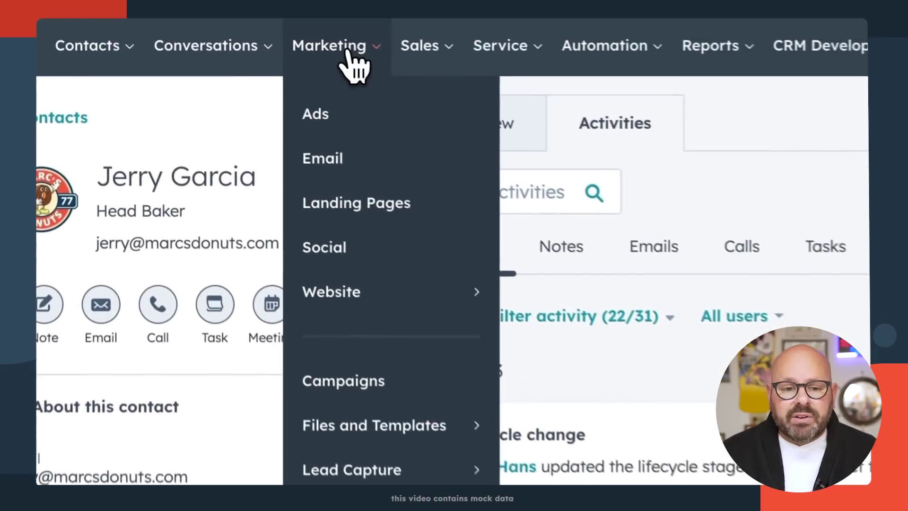
mouse_move(379, 289)
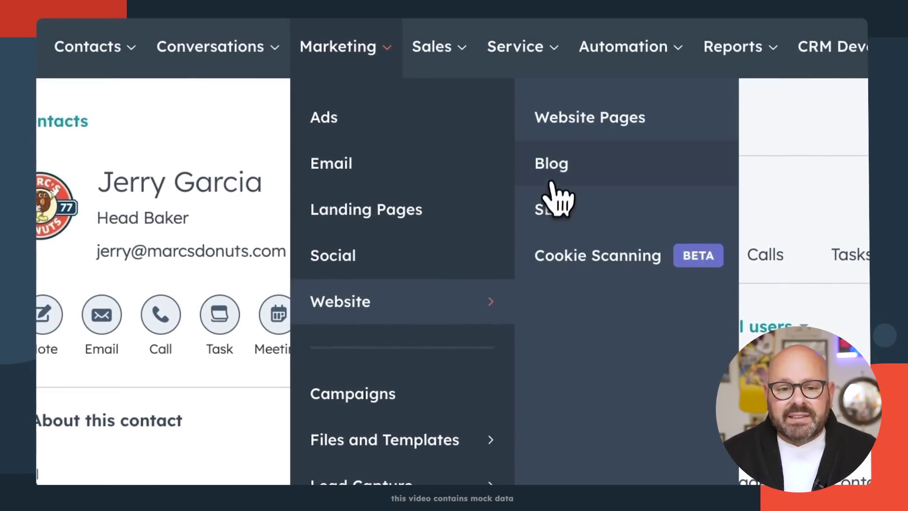
click(551, 182)
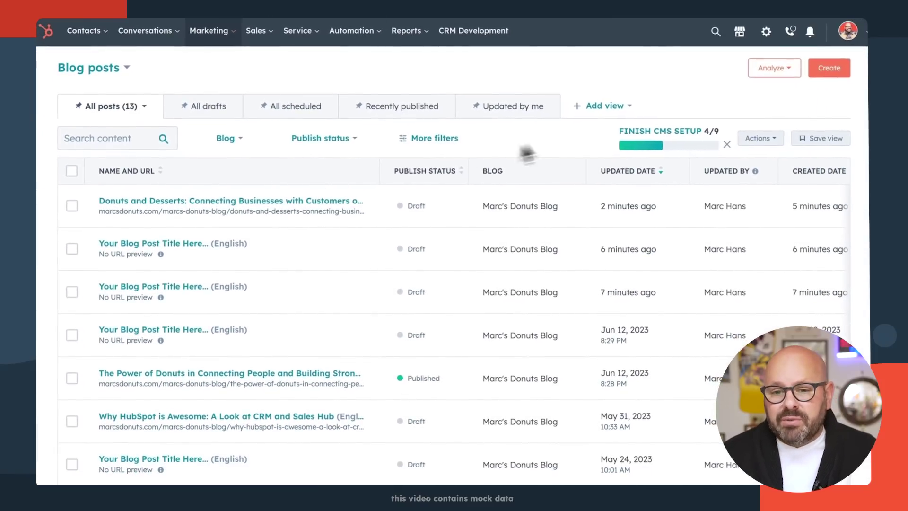
click(836, 72)
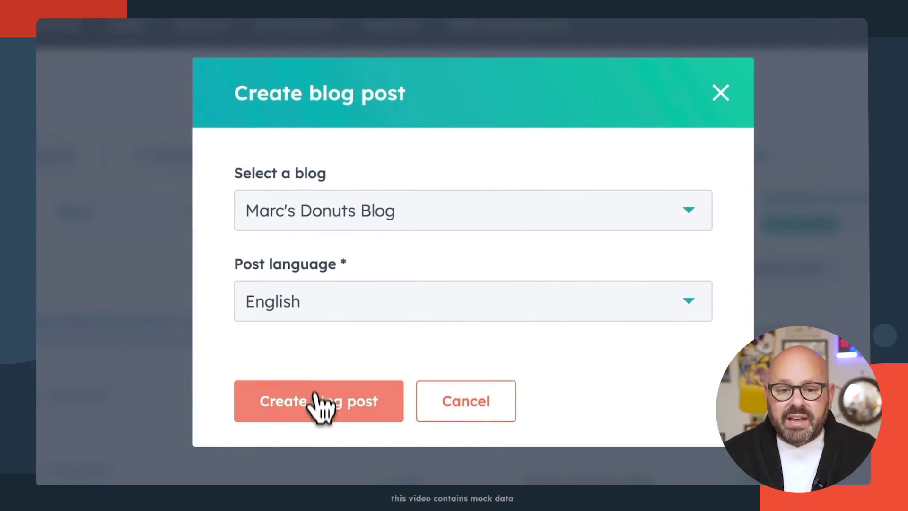
click(318, 423)
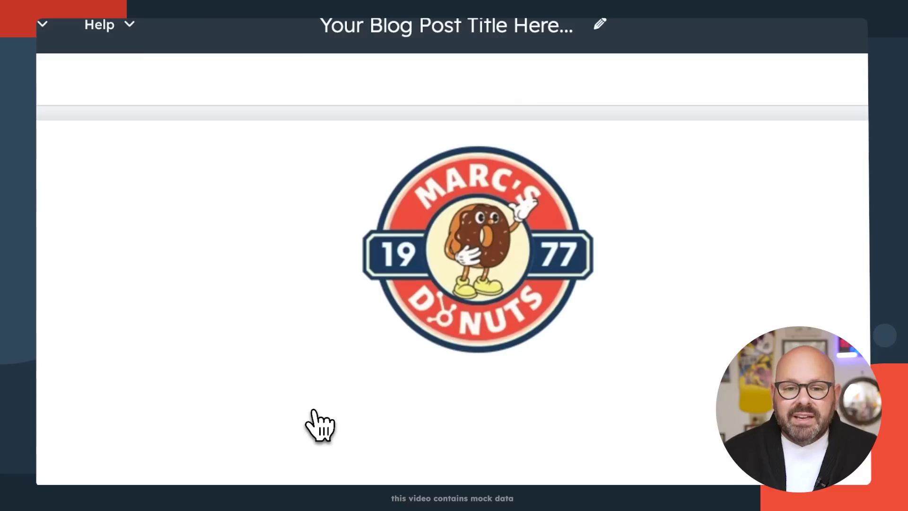
- Insert an AI paragraph on why donuts help enterprise companies connect with customers, selecting its first sentence
scroll(279, 272, down, 2)
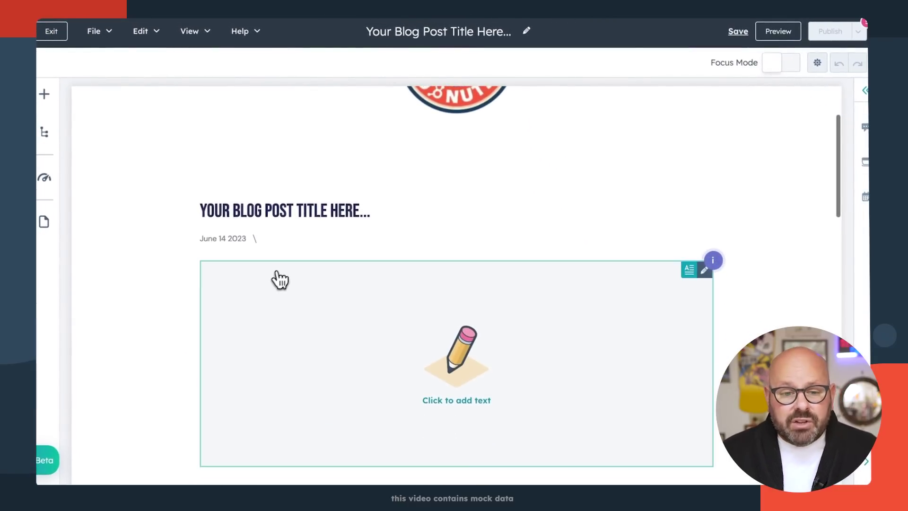
click(263, 295)
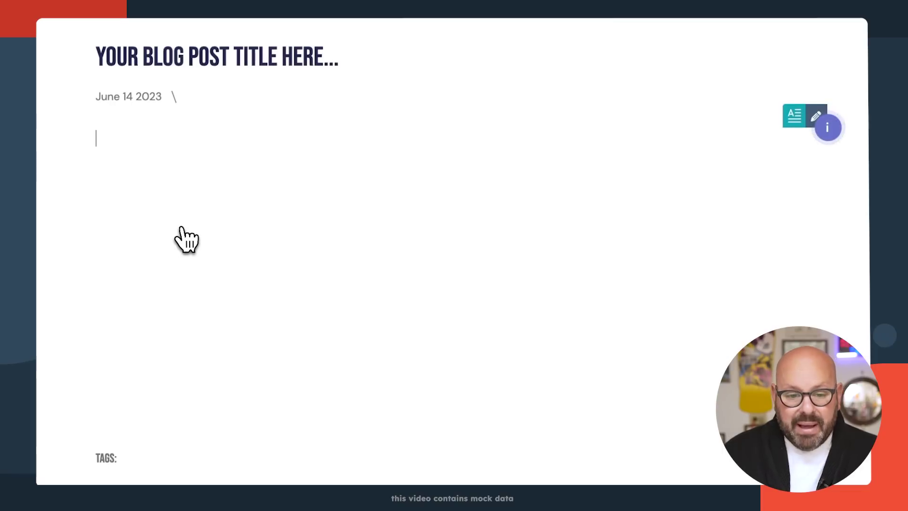
text(/)
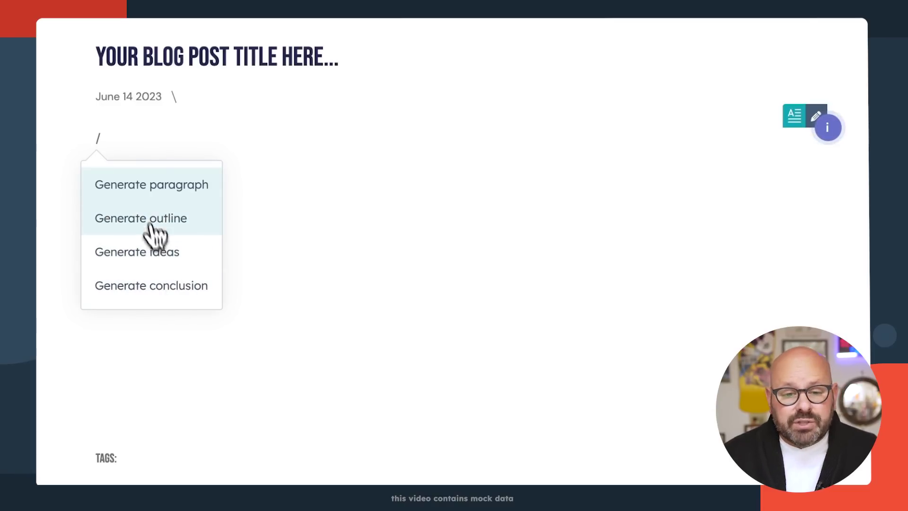
click(140, 187)
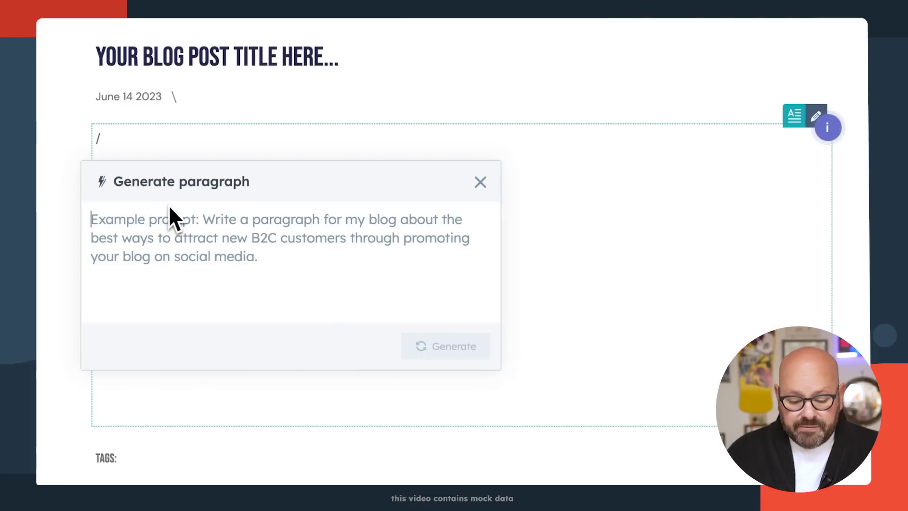
text(why are donuts a great way for enterpro)
text(se co)
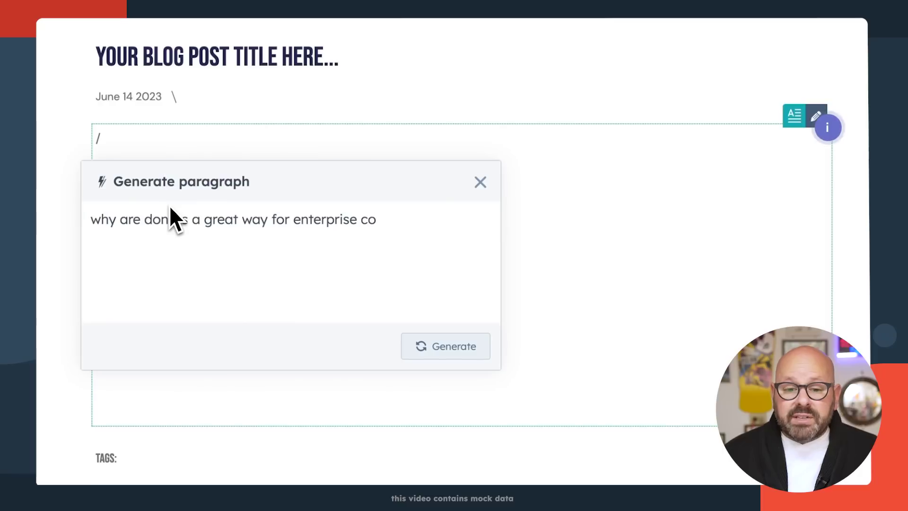
text(mpanies to connect with their customers?)
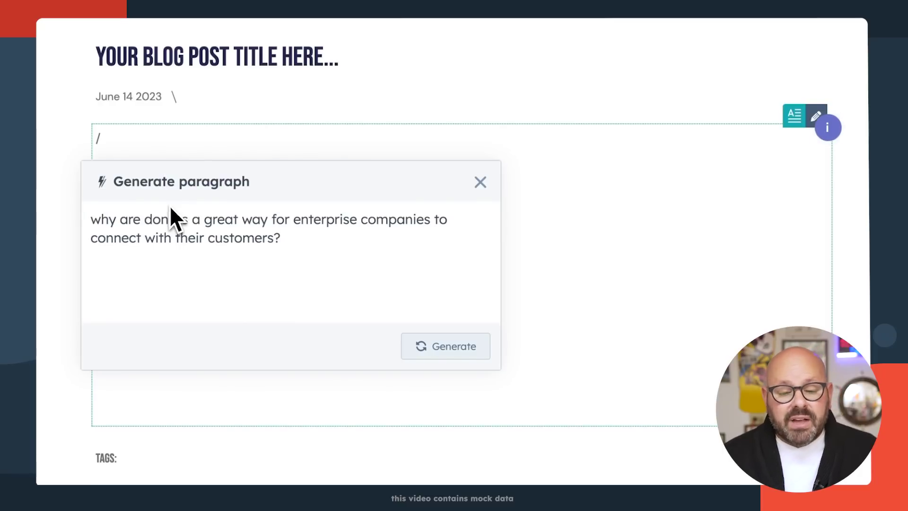
click(443, 347)
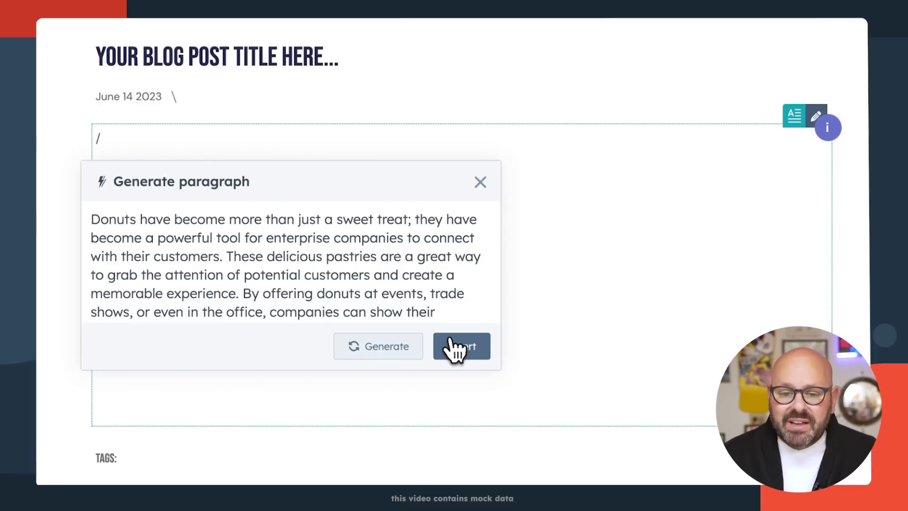
click(459, 355)
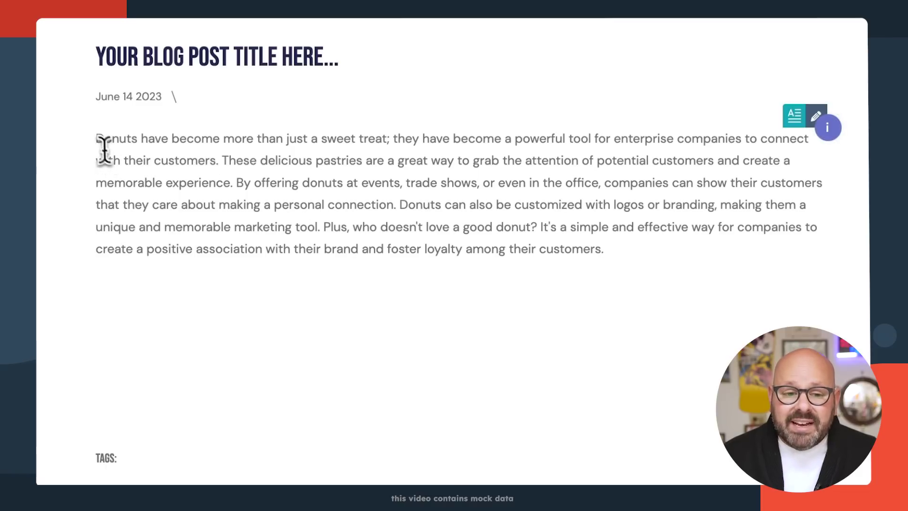
drag(95, 138, 227, 161)
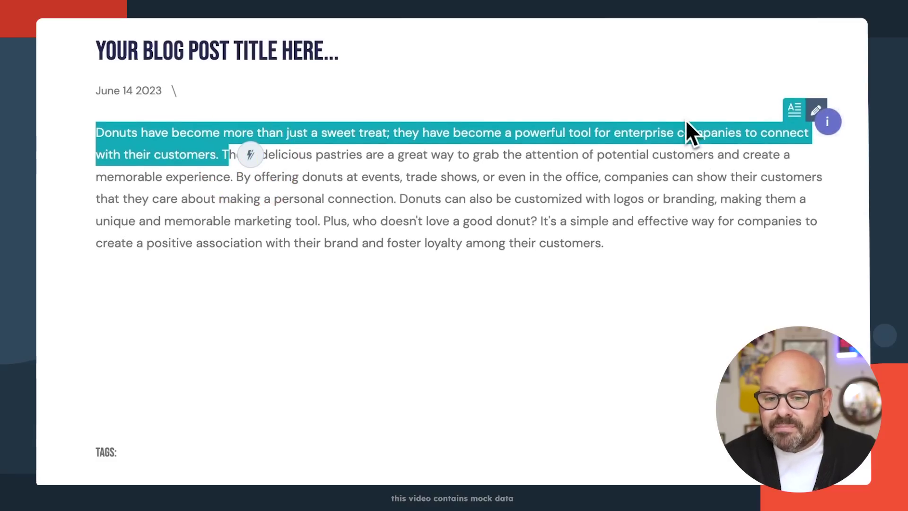
- Rewrite the selected opening sentence in a Witty tone and insert the rewrite
scroll(683, 132, down, 2)
scroll(683, 128, up, 2)
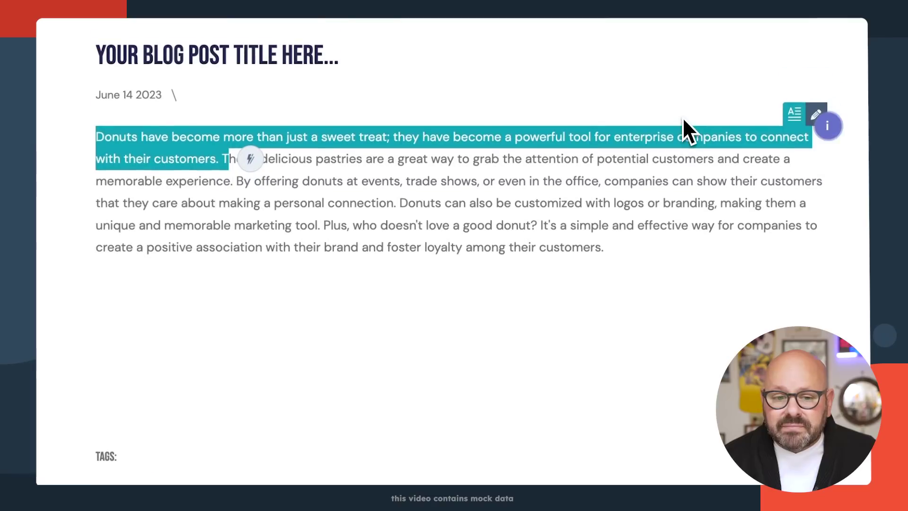
click(252, 159)
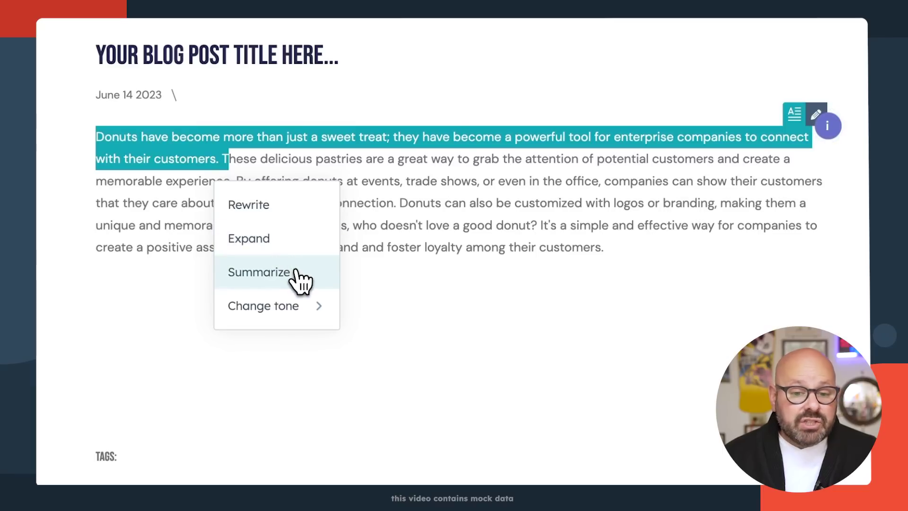
mouse_move(306, 304)
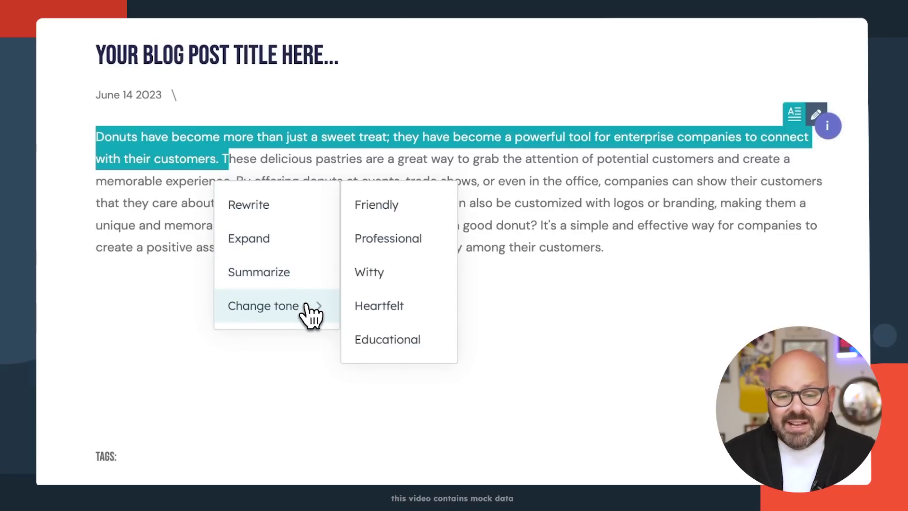
click(363, 280)
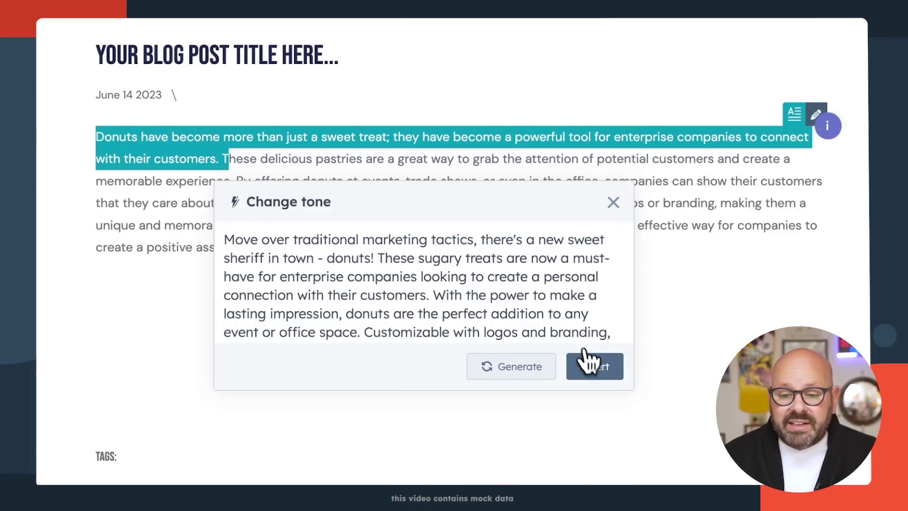
click(594, 367)
scroll(582, 336, down, 2)
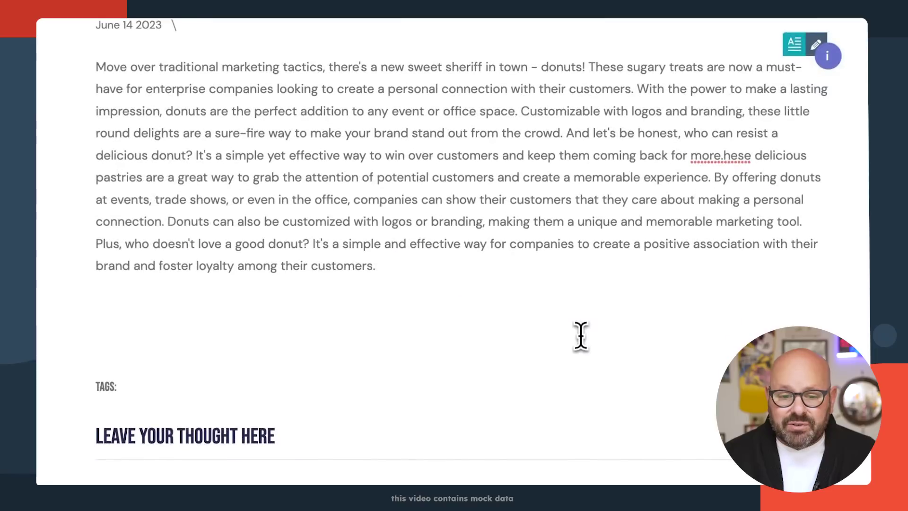
- Generate and insert a paragraph on how desserts and donuts build enterprise trust and brand loyalty
click(449, 303)
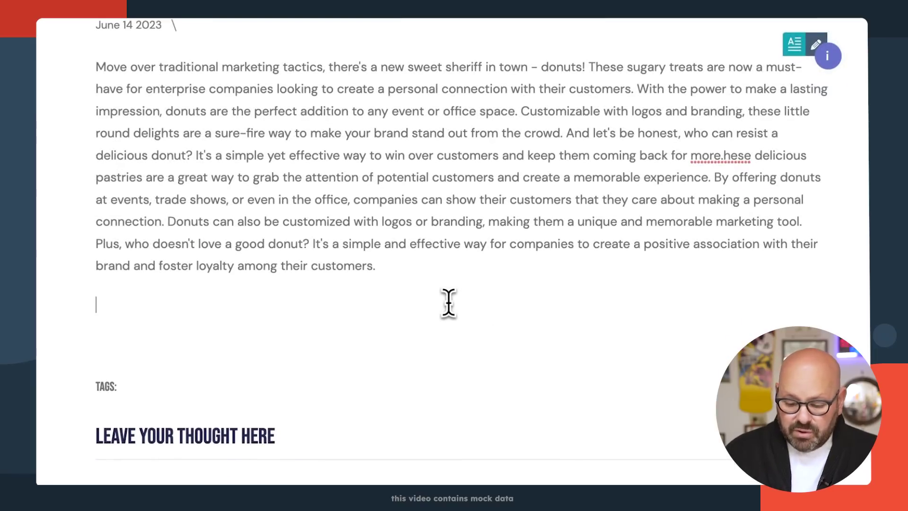
text(/)
click(191, 351)
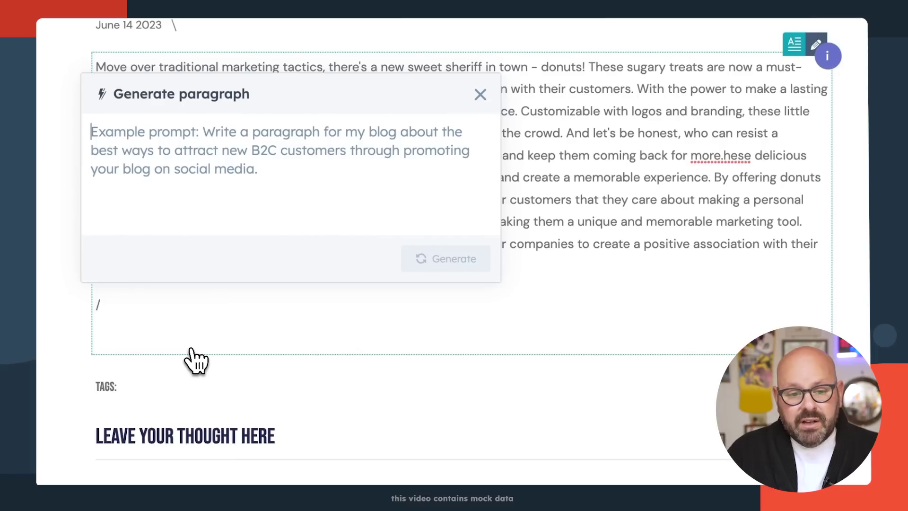
text(h)
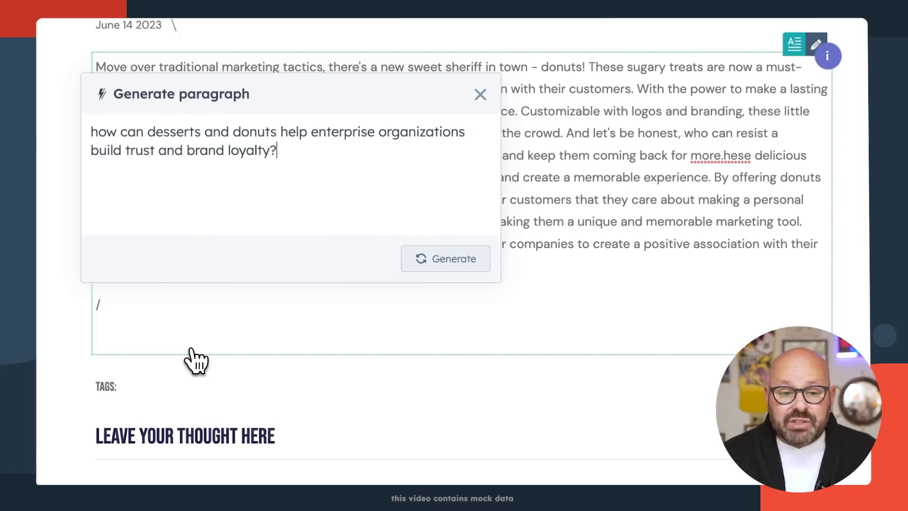
click(444, 260)
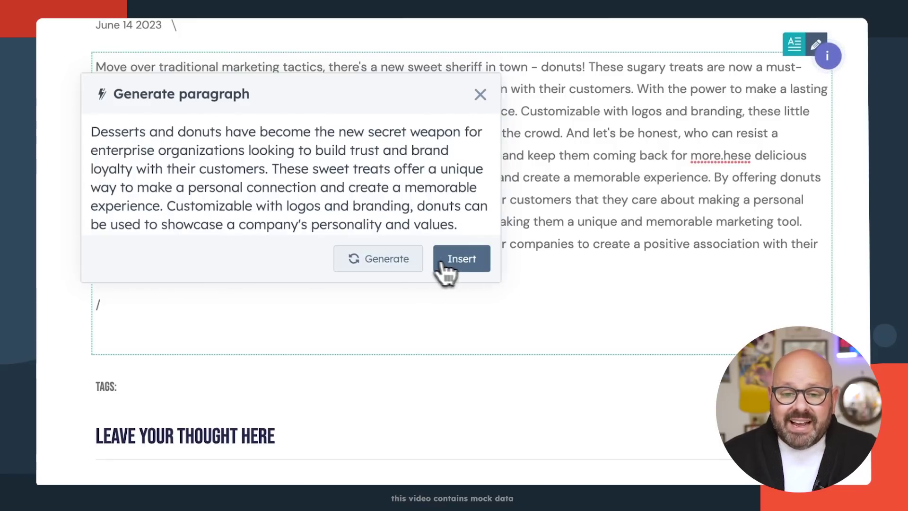
click(447, 259)
scroll(462, 274, down, 2)
- Start a new empty paragraph after the last paragraph of the post
click(529, 298)
scroll(590, 320, down, 1)
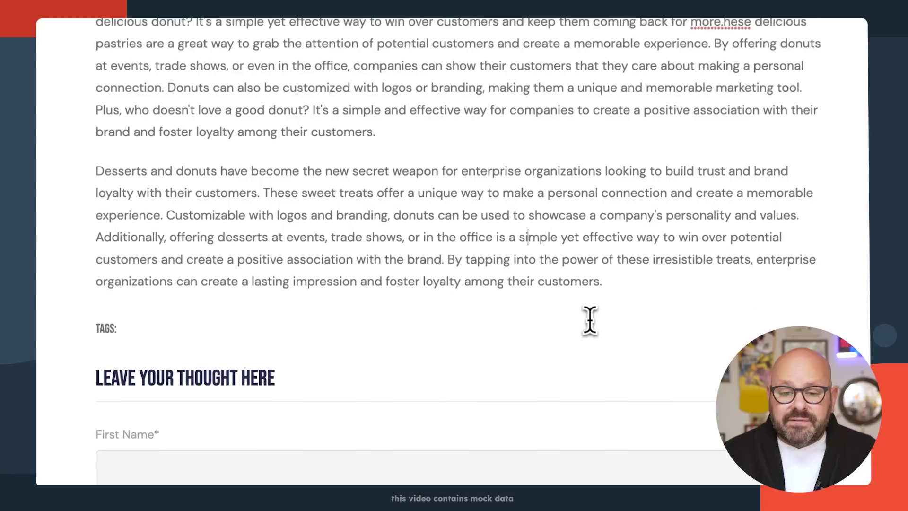
click(618, 276)
key(Return)
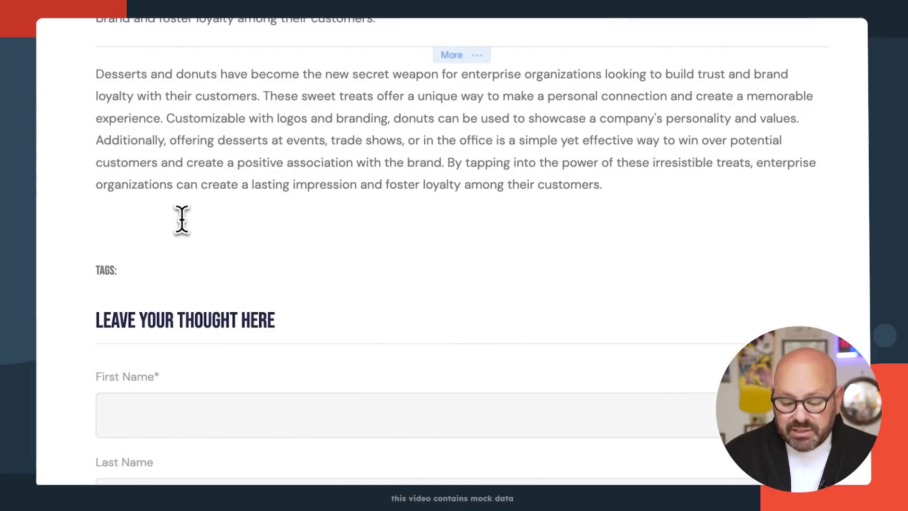
- Generate a conclusion inviting readers to sign up for the newsletter and insert it
text(/)
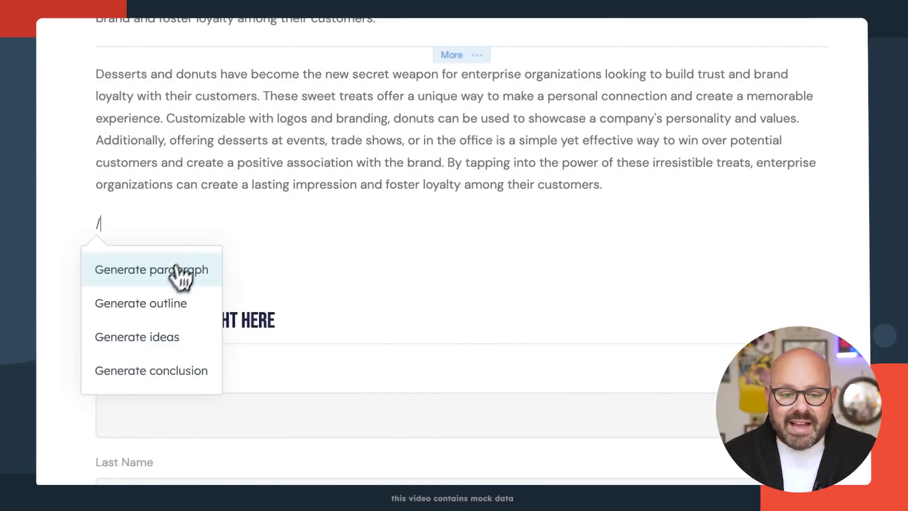
click(166, 373)
text(please write a compelling conclusion for this blog post)
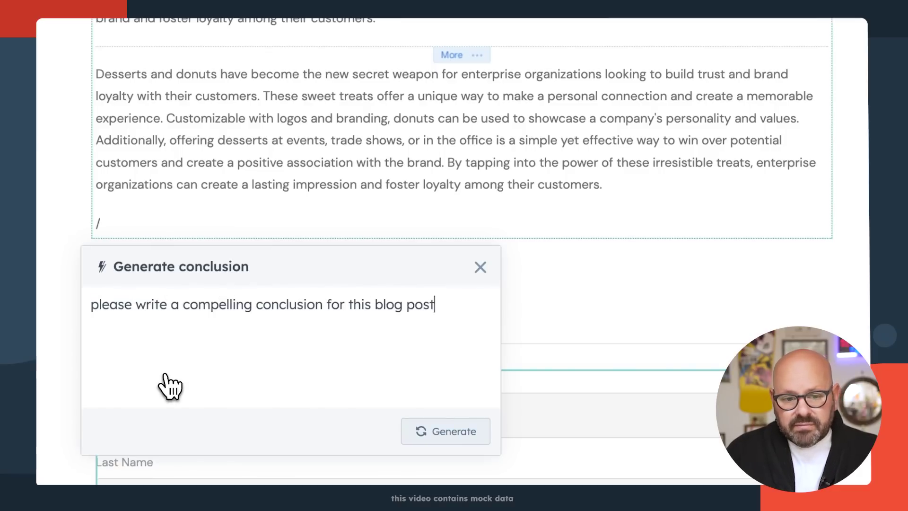
text(letter)
key(Return)
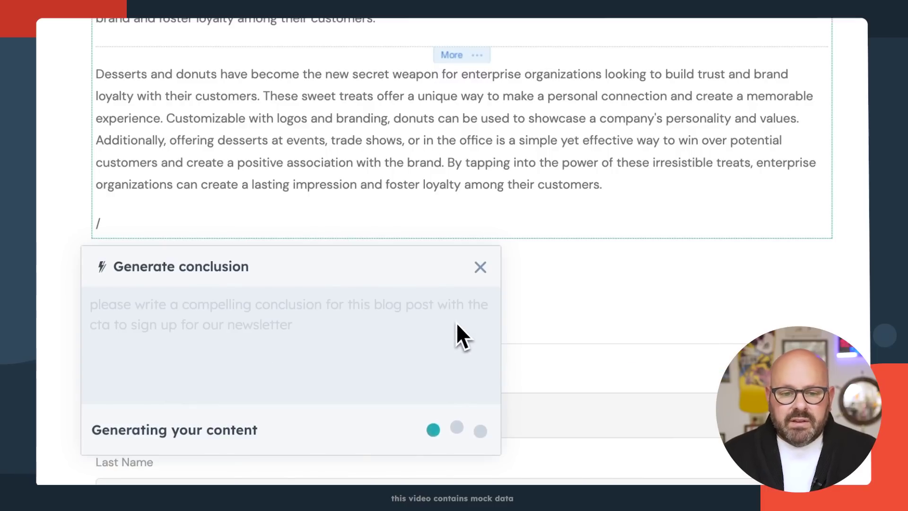
scroll(462, 325, down, 5)
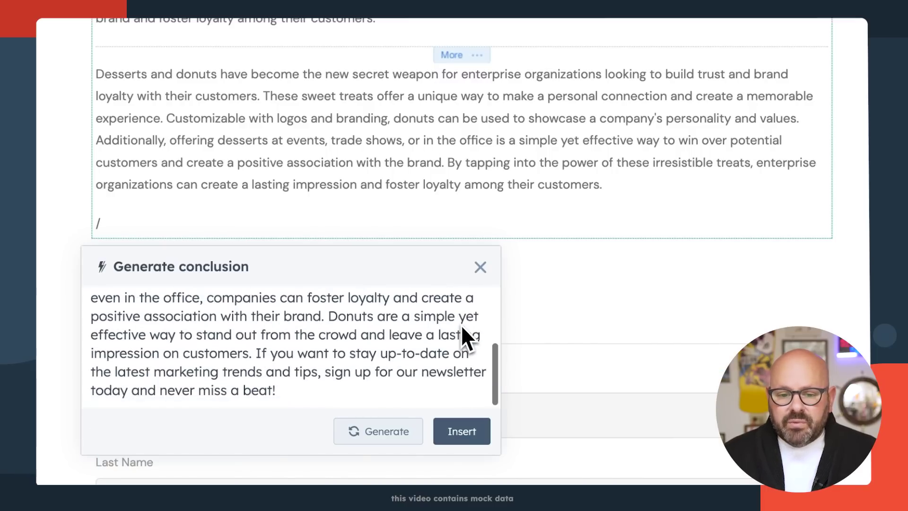
click(460, 430)
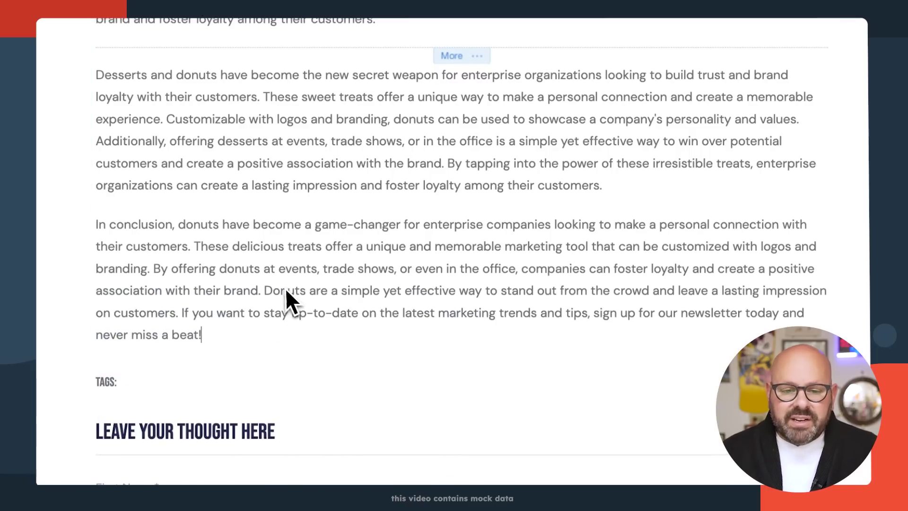
scroll(285, 288, up, 6)
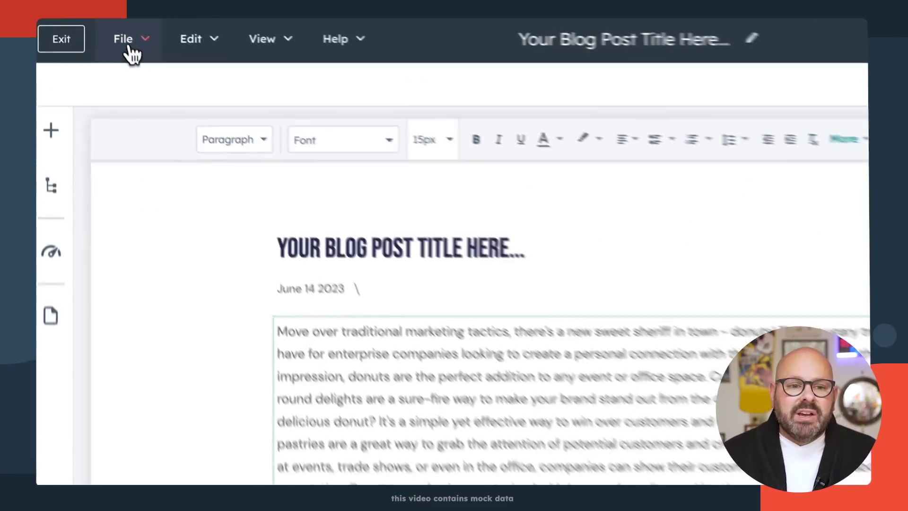
- In Blog settings, generate an AI blog title about donut marketing and lasting brand loyalty
click(95, 32)
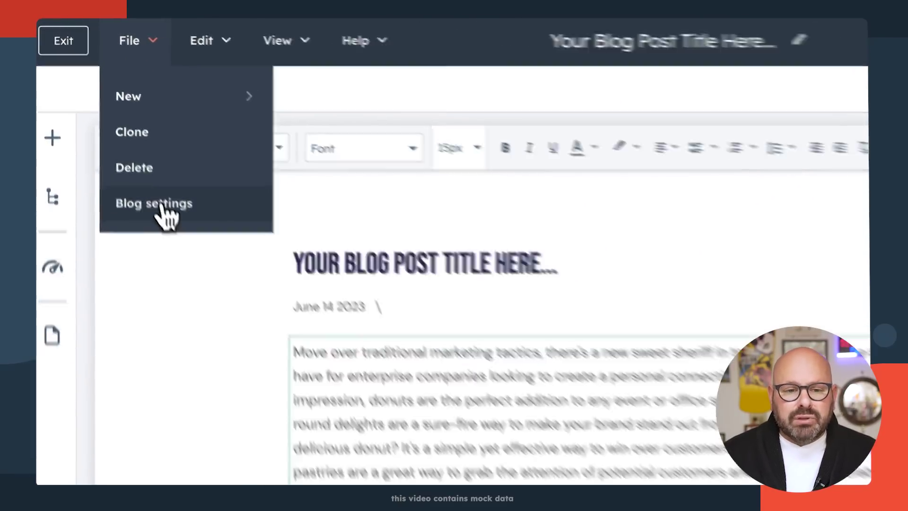
click(163, 211)
click(400, 164)
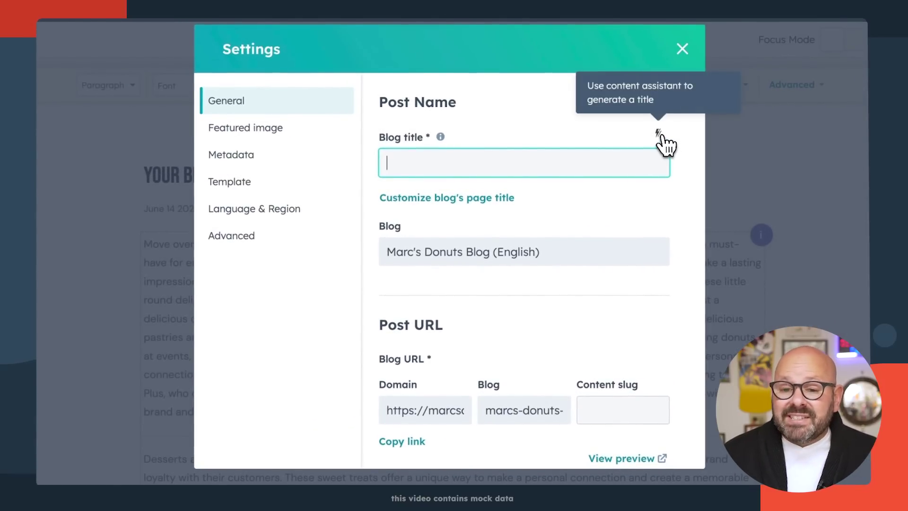
click(658, 134)
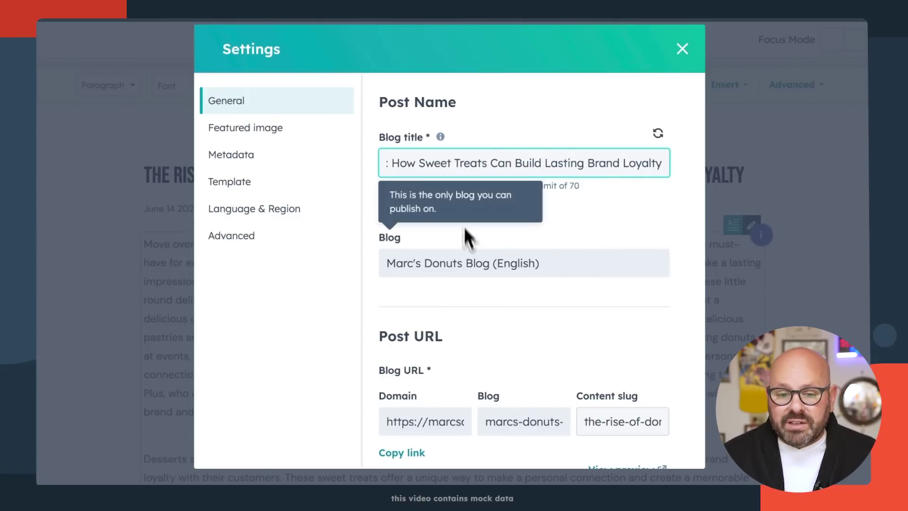
- Assign an author to the post from the Author list
scroll(467, 250, down, 5)
click(453, 359)
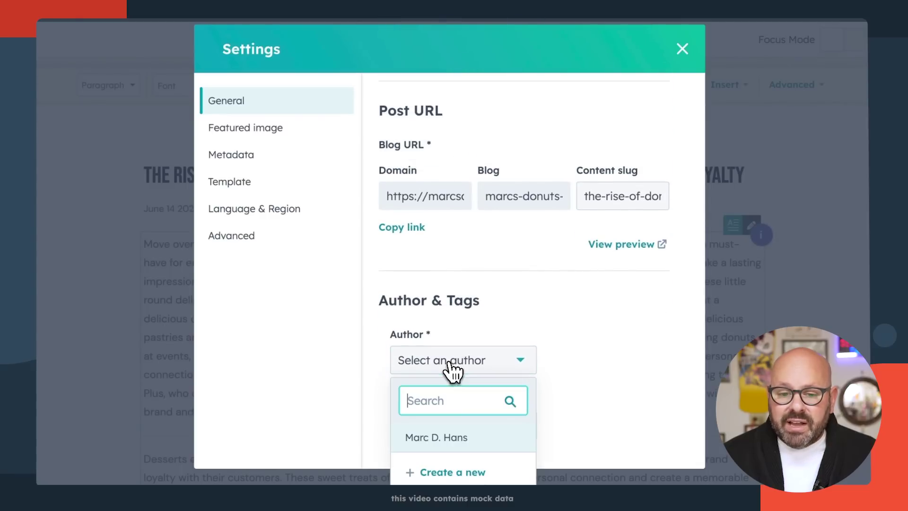
click(443, 437)
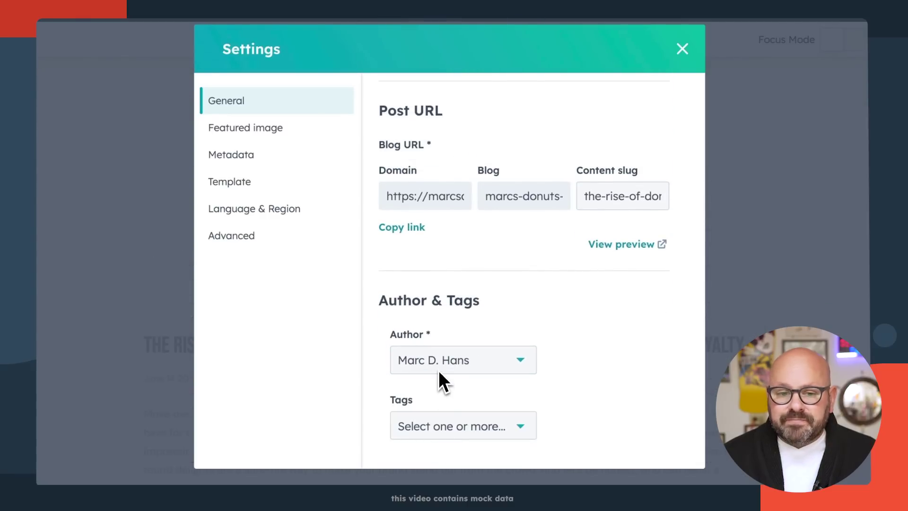
- Set the orange donut photo from the image library as the featured image
click(244, 137)
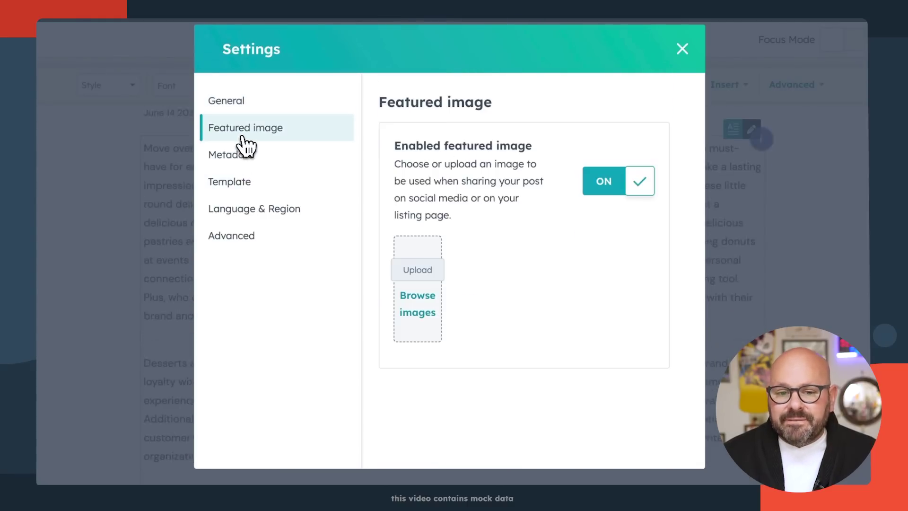
click(414, 305)
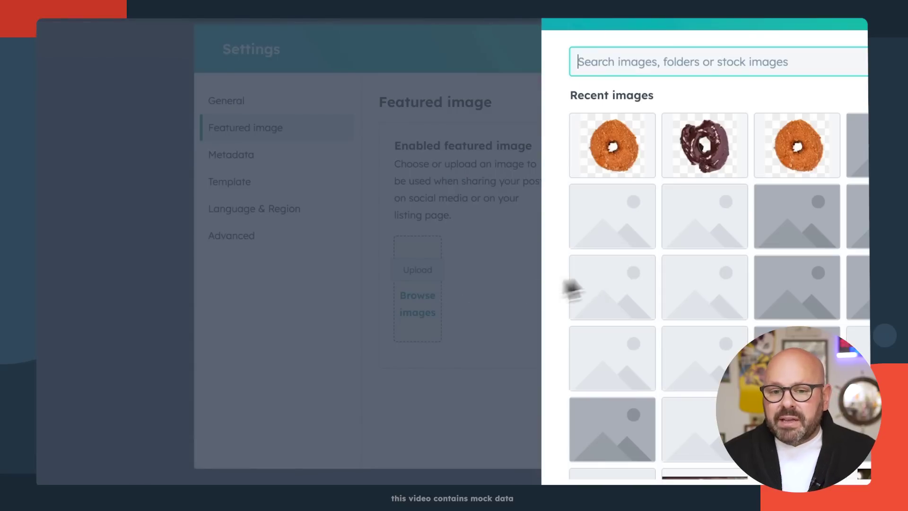
click(647, 161)
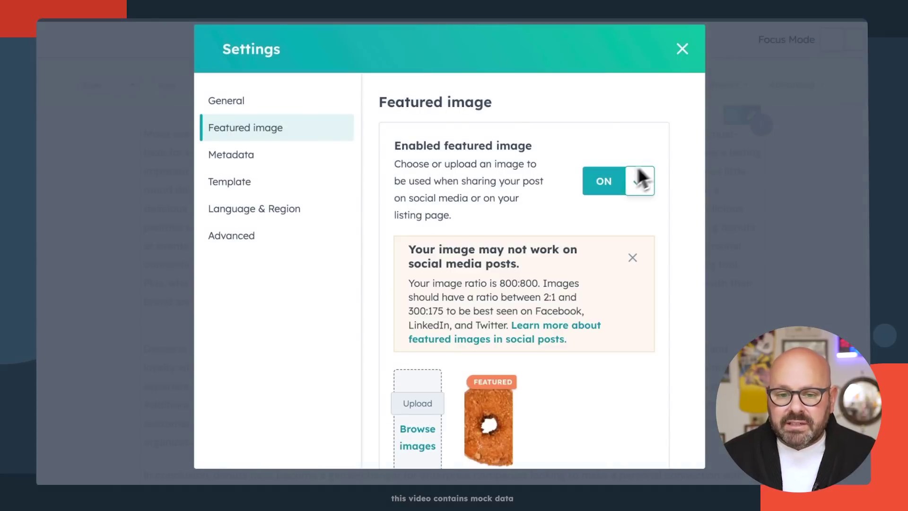
- Generate an AI meta description in the post's metadata settings
scroll(491, 283, down, 2)
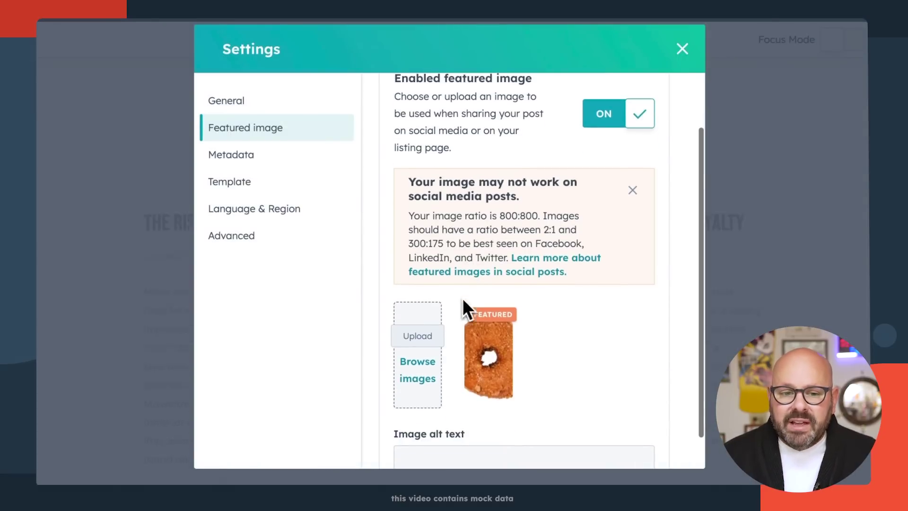
click(245, 163)
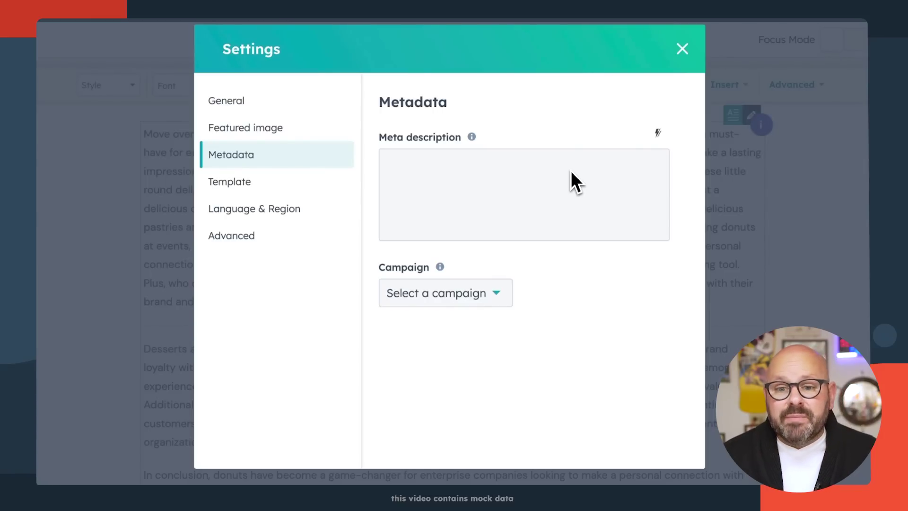
click(658, 132)
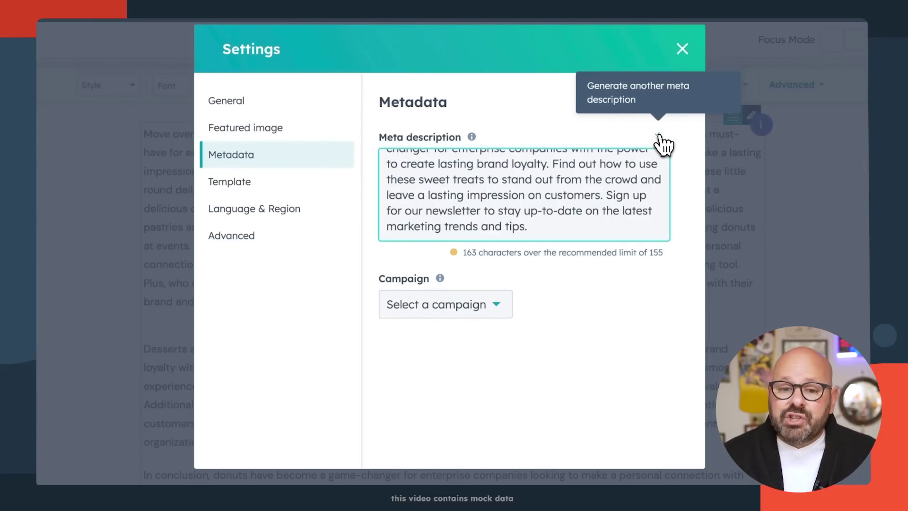
- Attach the post to the test campaign and close settings back to the editor
scroll(580, 185, up, 2)
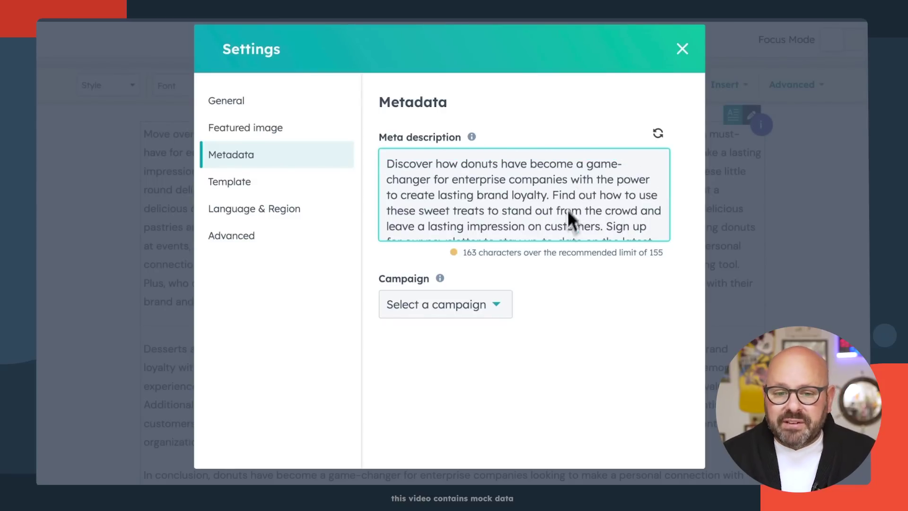
click(480, 307)
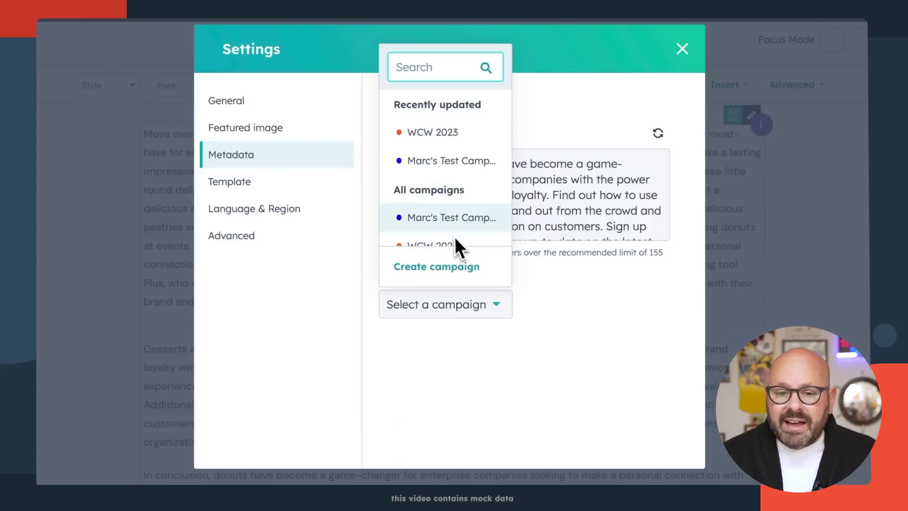
click(428, 161)
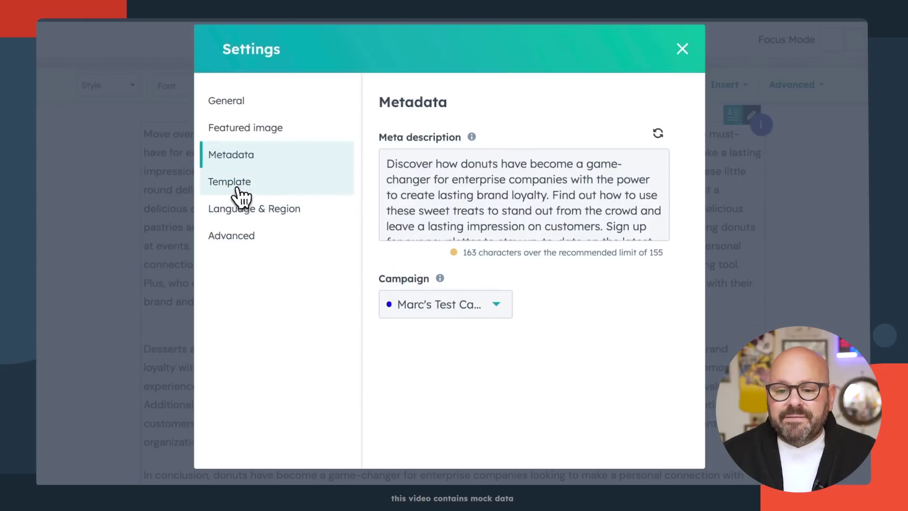
click(242, 231)
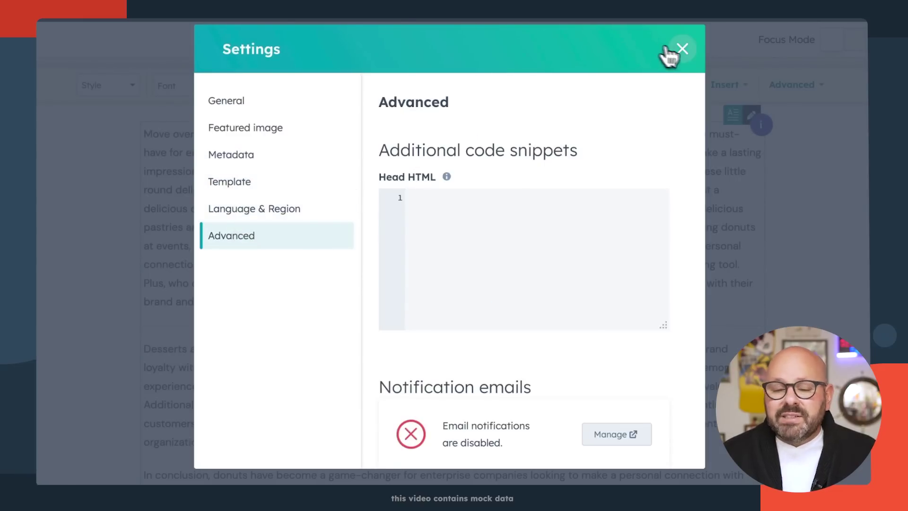
click(682, 49)
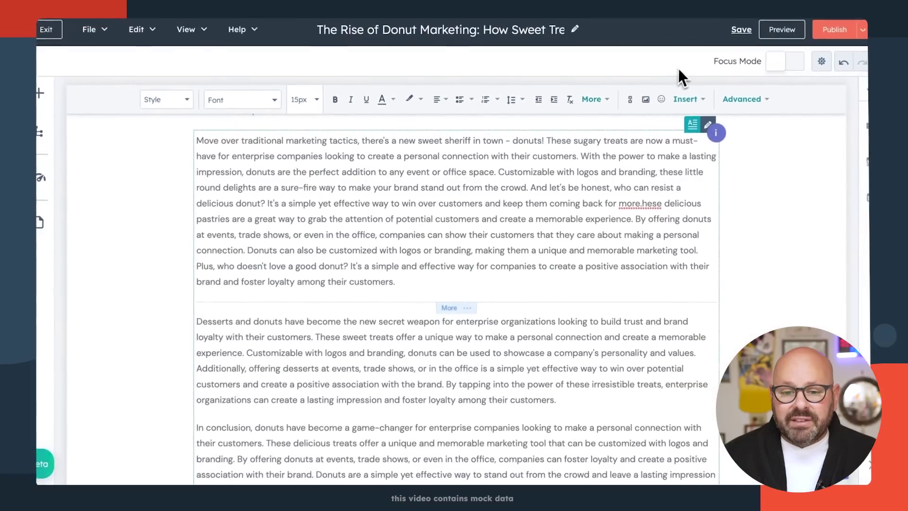
- Begin publishing the 'Rise of Donut Marketing' blog post to reach its confirmation
scroll(640, 186, up, 4)
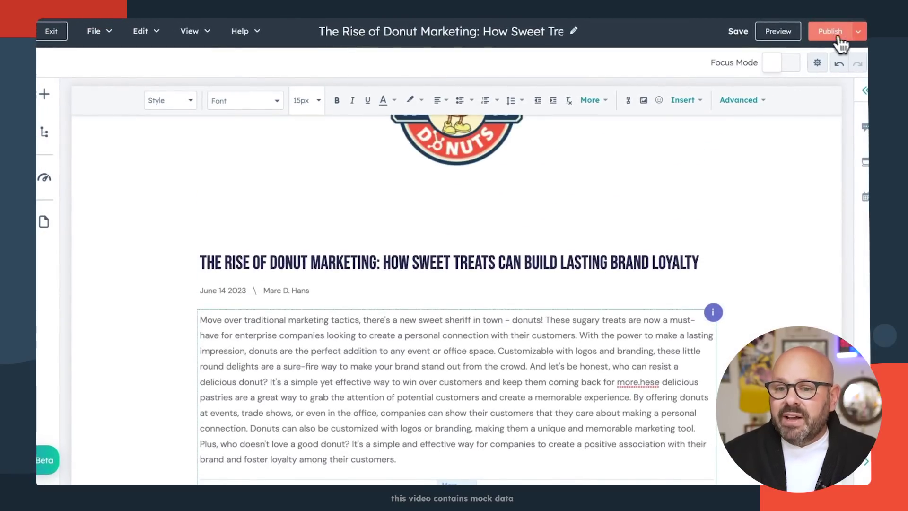
click(830, 31)
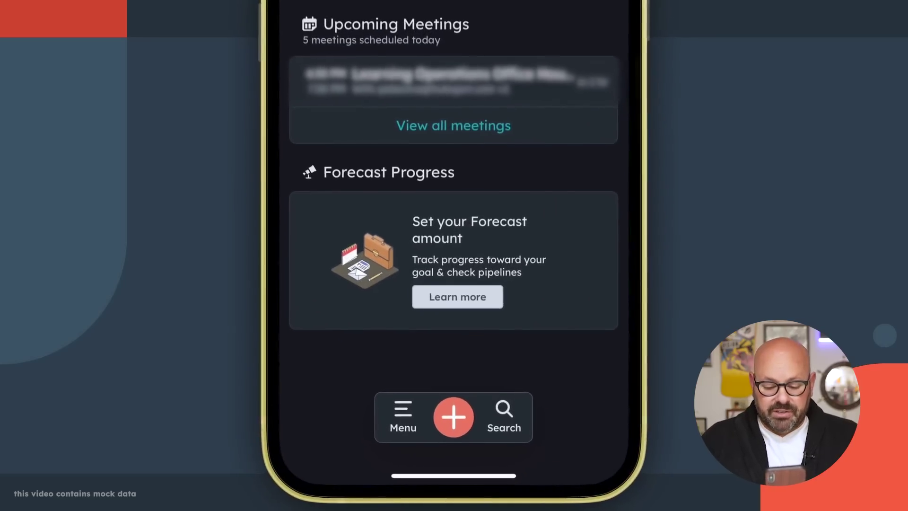
- Open the mobile app's create menu to start a new email
click(454, 417)
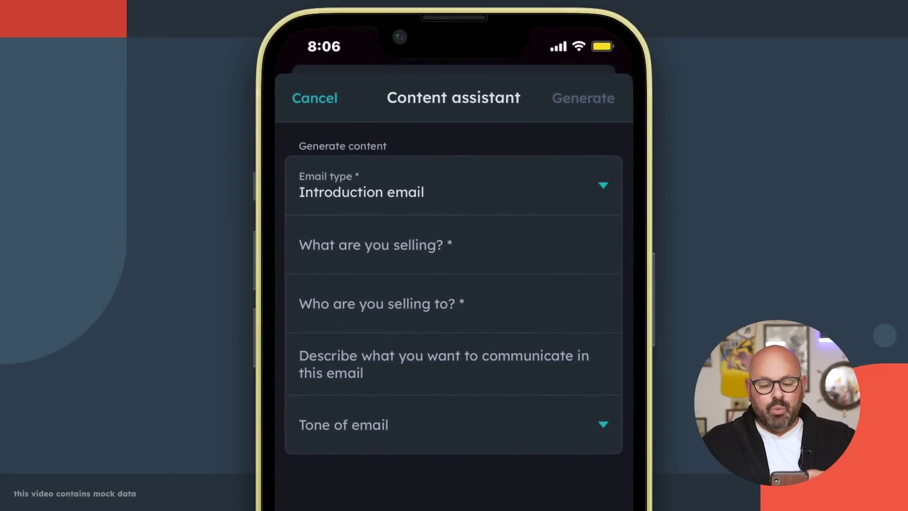
- Describe the offering as 'Global dessert supplier for enterprise customers', name the contact, and state the connect message
text(Global)
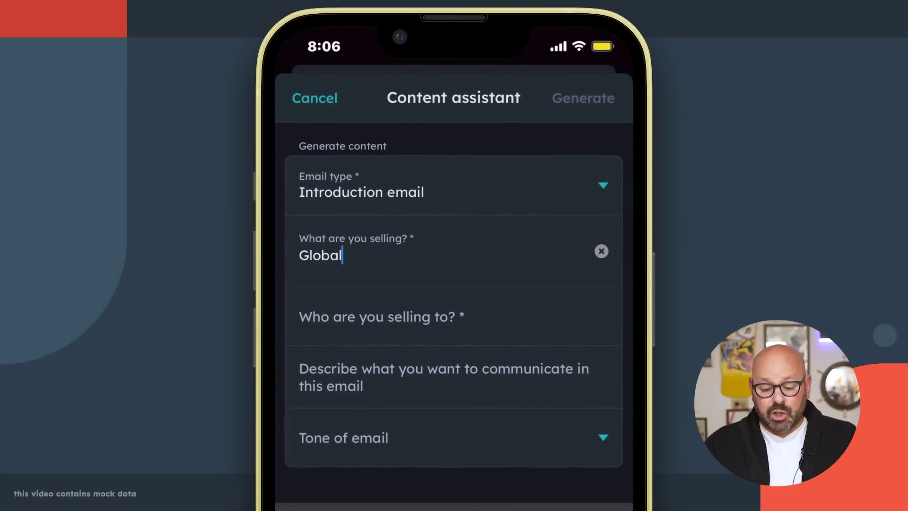
text( dessert supplier for enterprise customers)
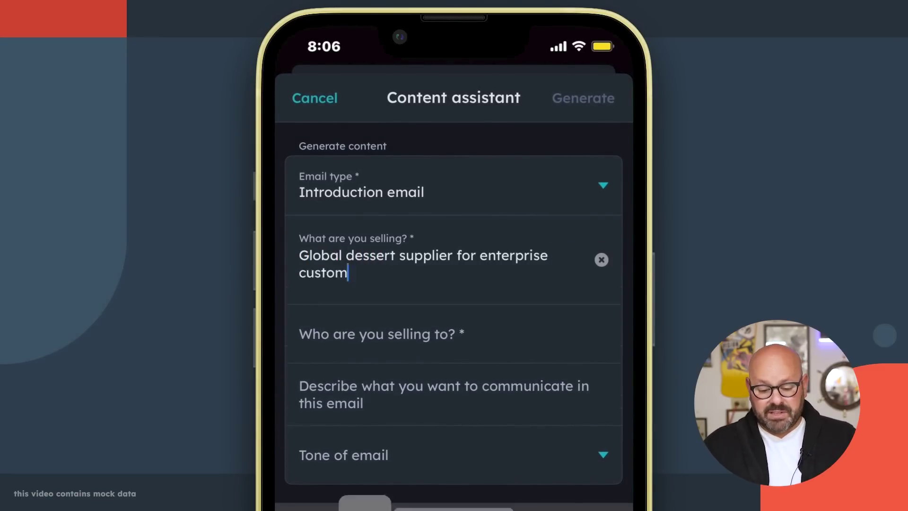
click(378, 334)
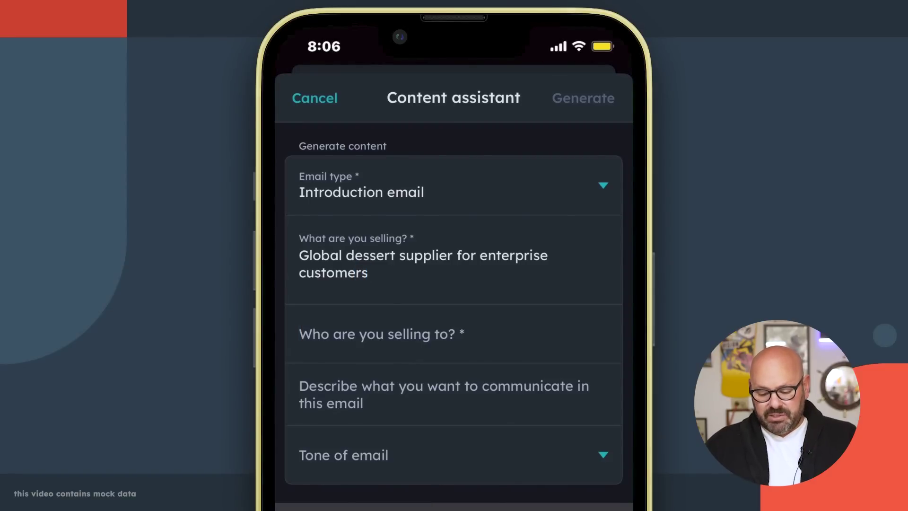
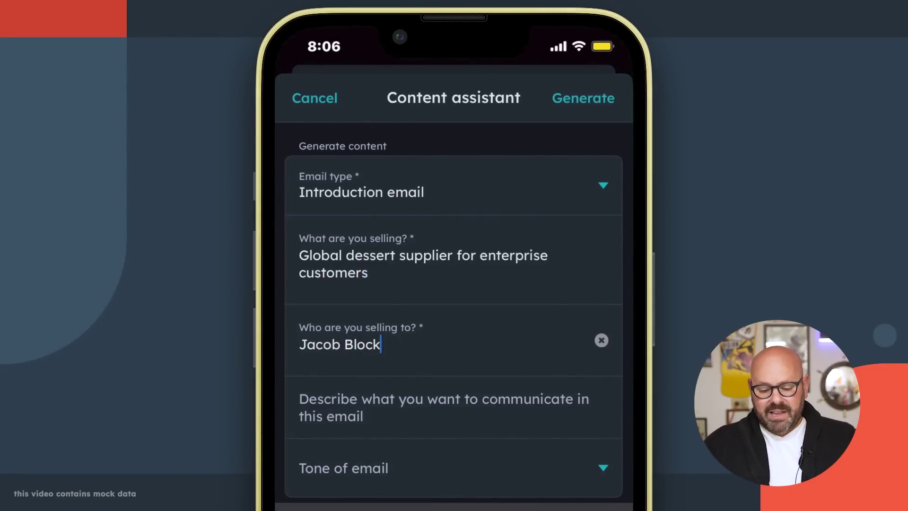
click(301, 402)
text(Let)
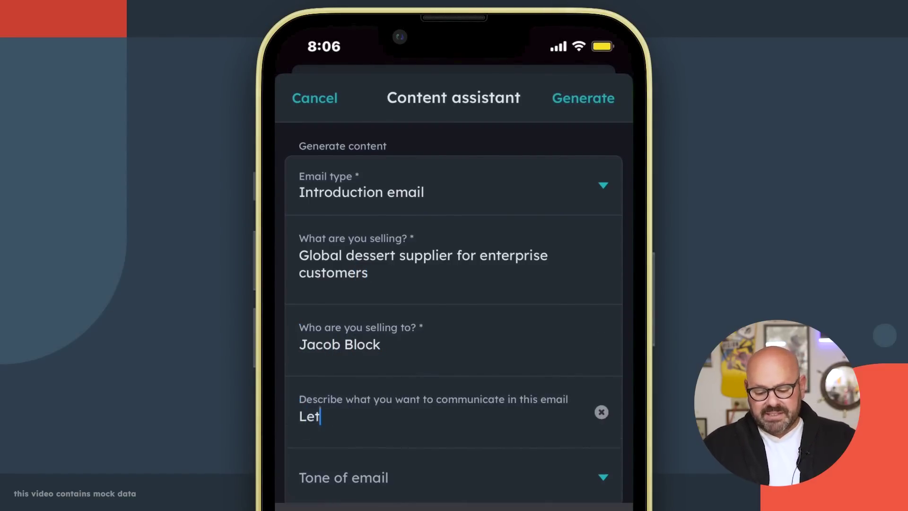
text('s connect to introduce ourselves, discuss ournwo)
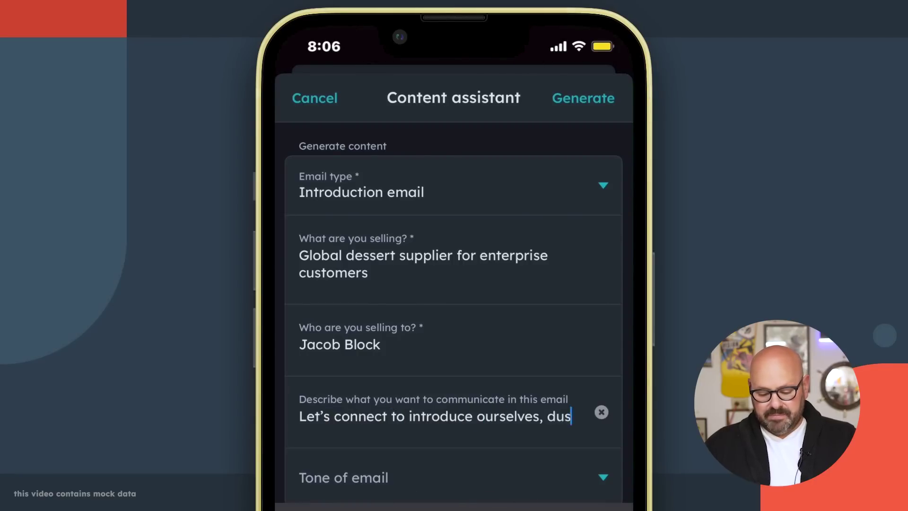
text(rk and explore opportunities for co)
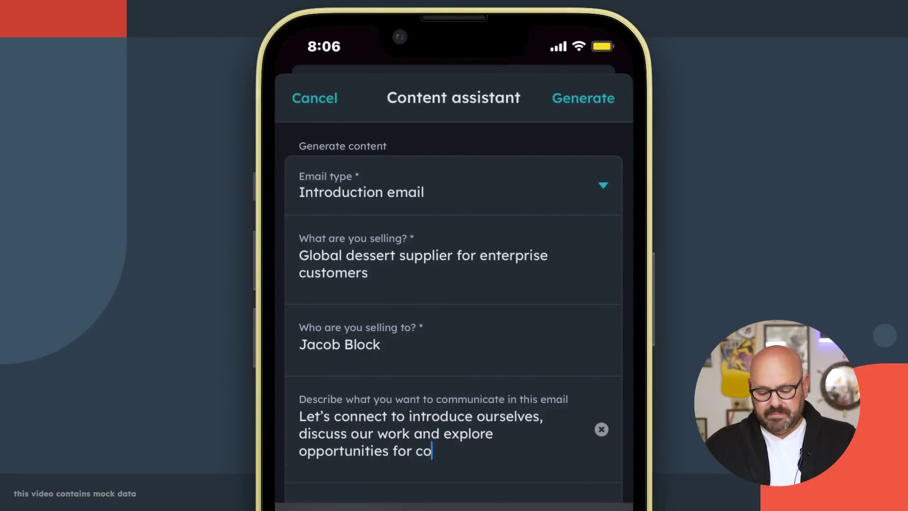
text(llaboration !)
- Choose Professional and Optimistic tones and generate the introduction email
scroll(458, 298, down, 2)
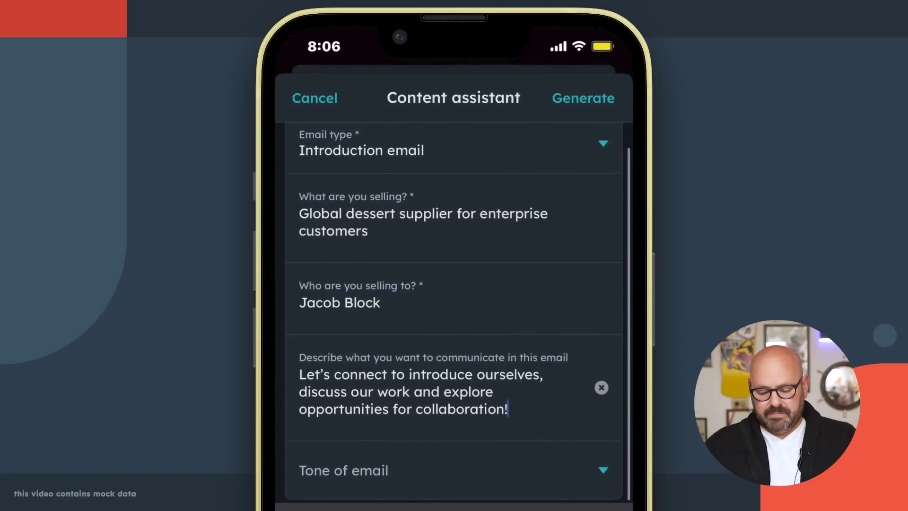
click(344, 473)
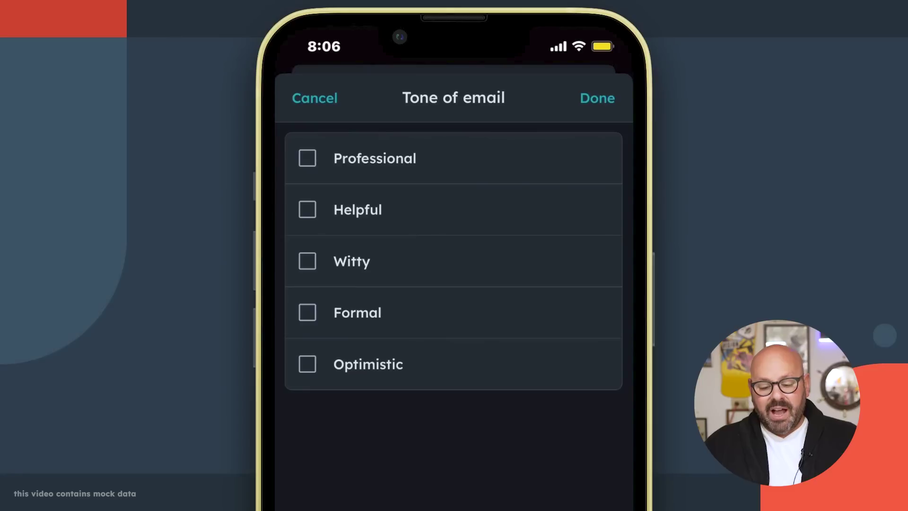
click(307, 158)
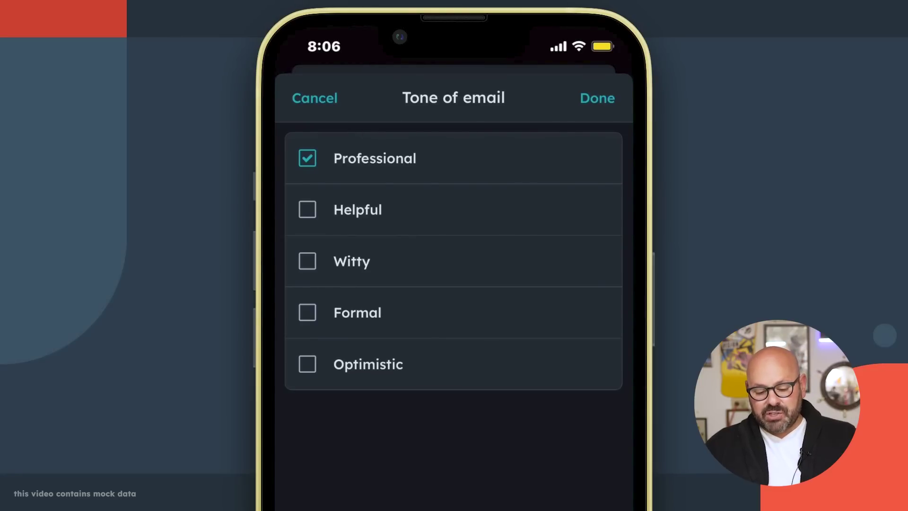
click(307, 363)
click(598, 98)
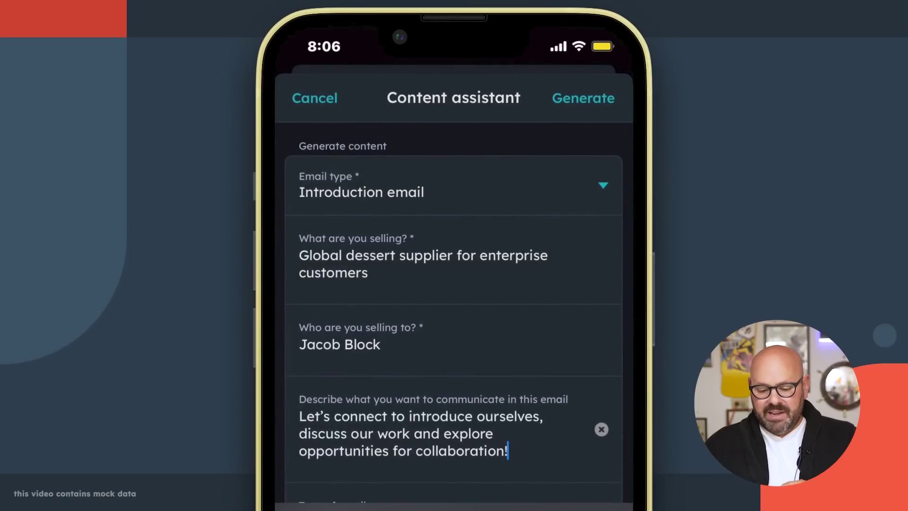
click(584, 98)
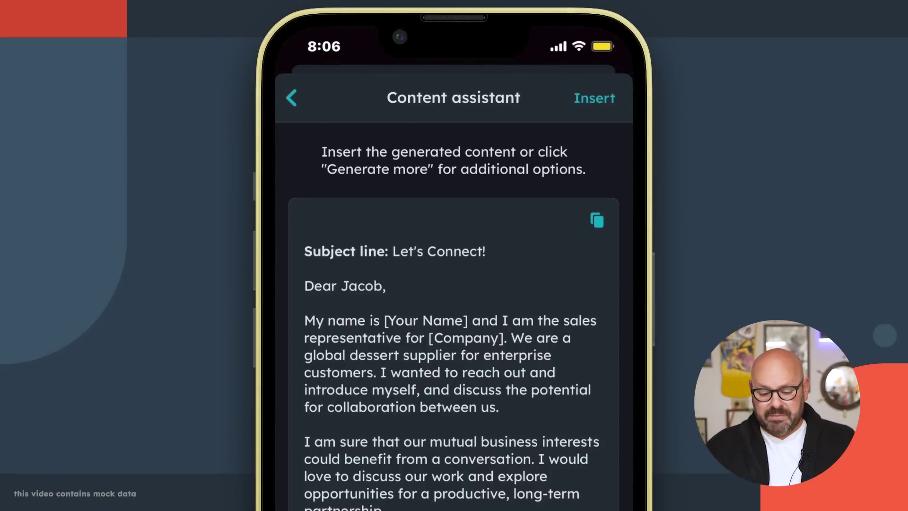
- Insert the generated 'Let's Connect!' email into a new email draft
click(594, 97)
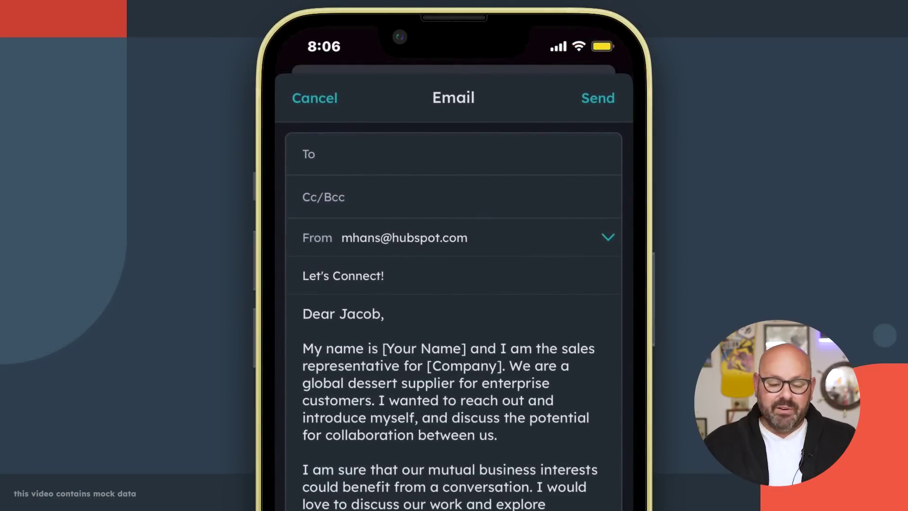
- Replace the [Your Name] and [Company] placeholders with the sender's name and company name
click(467, 349)
key(BackSpace)
key(BackSpace)
key(BackSpace)
key(BackSpace)
key(BackSpace)
key(BackSpace)
key(BackSpace)
key(BackSpace)
key(BackSpace)
key(BackSpace)
key(BackSpace)
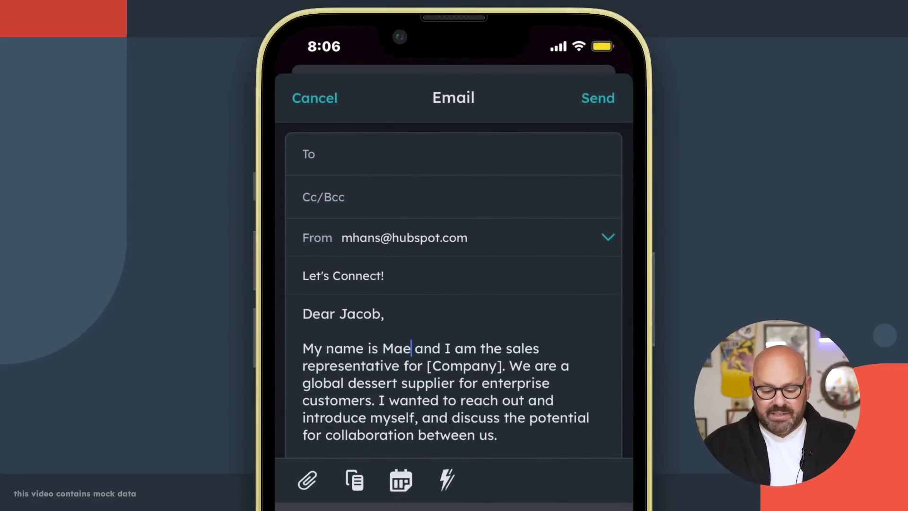
click(502, 366)
key(BackSpace)
key(BackSpace)
key(BackSpace)
key(BackSpace)
key(BackSpace)
key(BackSpace)
key(BackSpace)
key(BackSpace)
key(BackSpace)
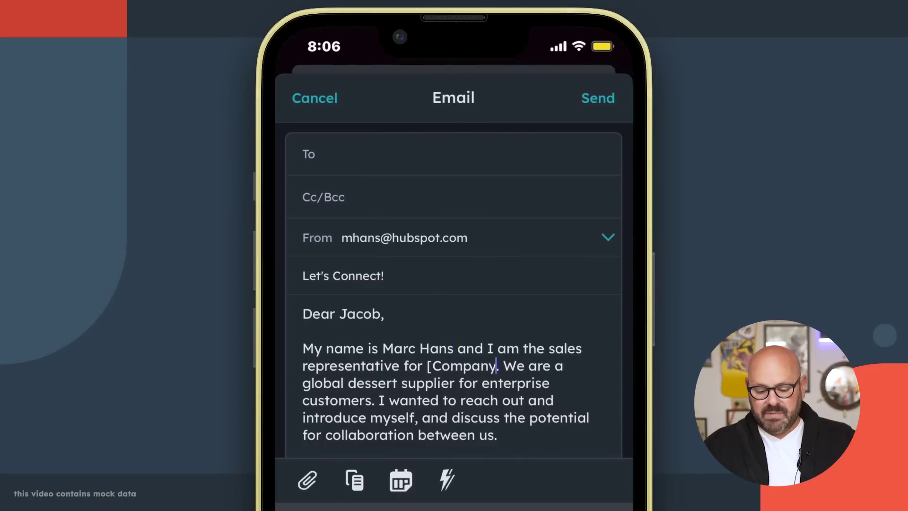
text(Marc's Dinuts)
key(BackSpace)
key(BackSpace)
key(BackSpace)
key(BackSpace)
key(BackSpace)
text(oni)
key(BackSpace)
text(uts)
- Add a new line 'Perhaps we can connect for' ending with the Donut Time meeting link and '?'
scroll(453, 331, down, 3)
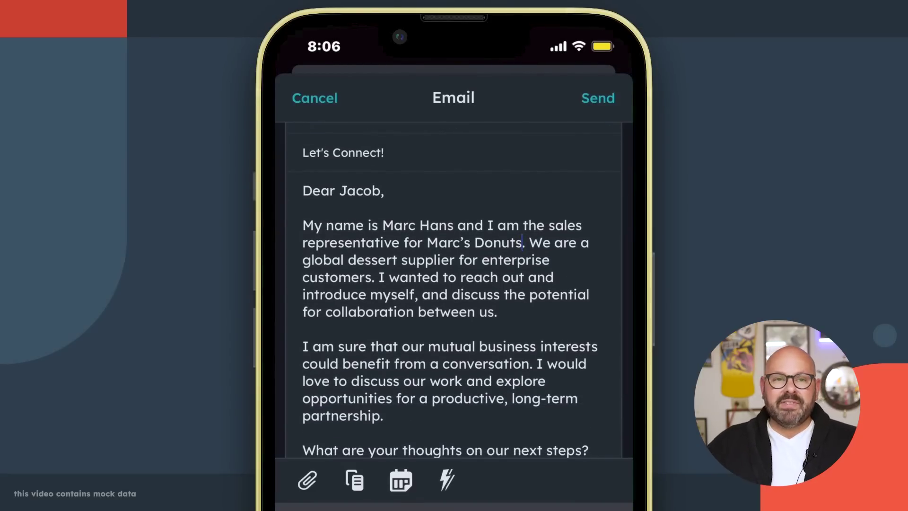
scroll(466, 296, down, 2)
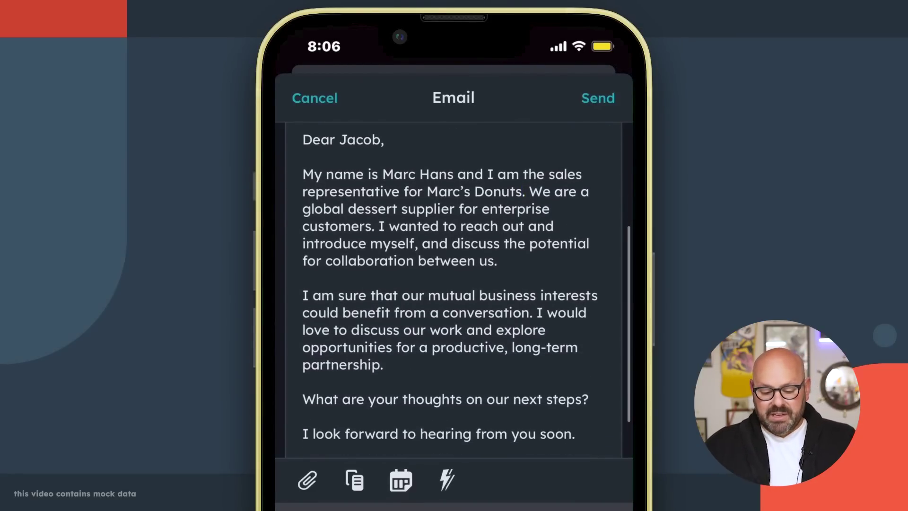
scroll(467, 291, down, 2)
click(589, 359)
key(Return)
text(Perhaps we can connex)
key(BackSpace)
text(ct for)
click(401, 480)
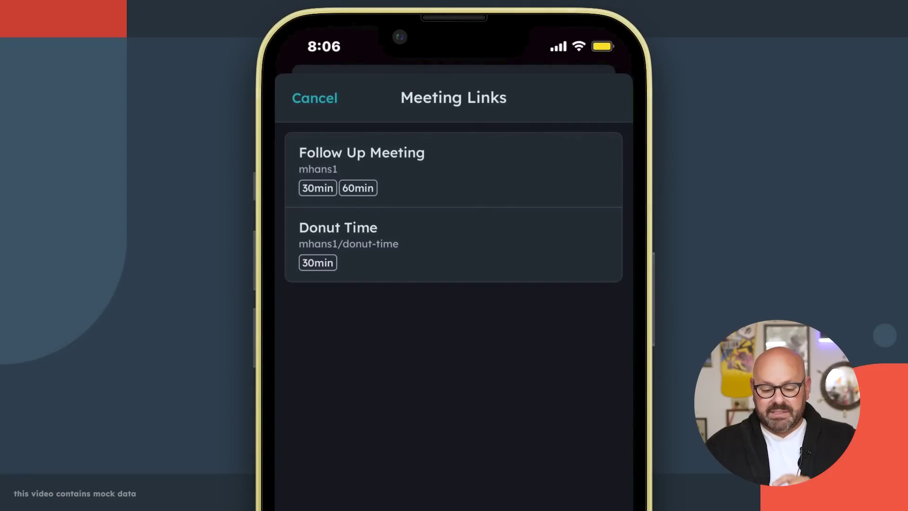
click(338, 237)
scroll(454, 283, down, 3)
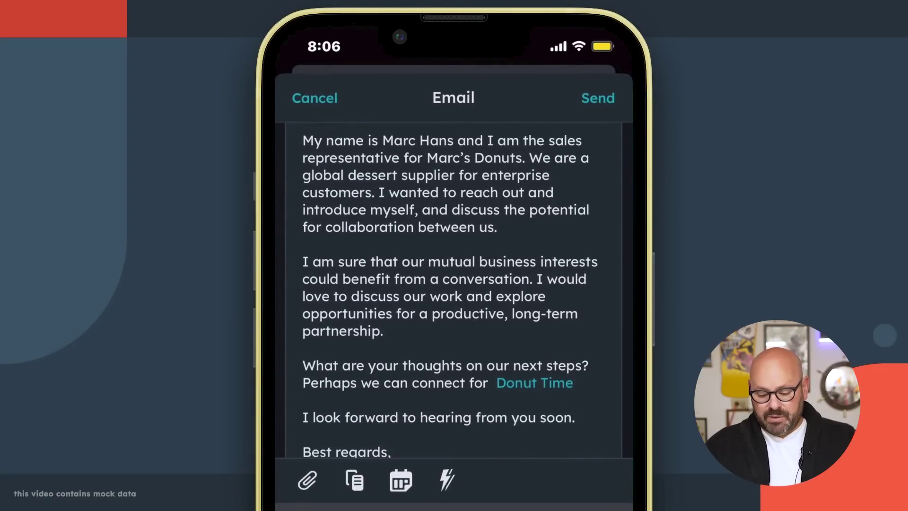
text(?)
- Replace the signature's name placeholder with the sender's name
scroll(455, 288, down, 2)
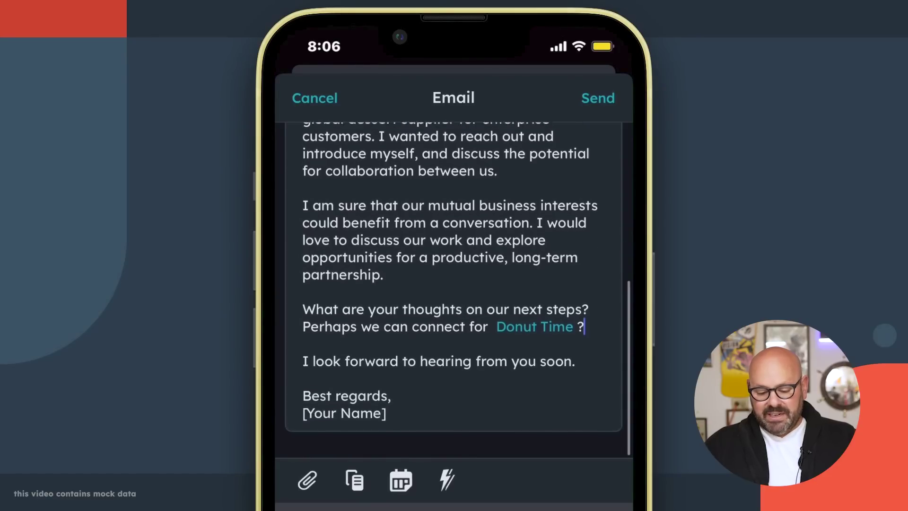
click(387, 428)
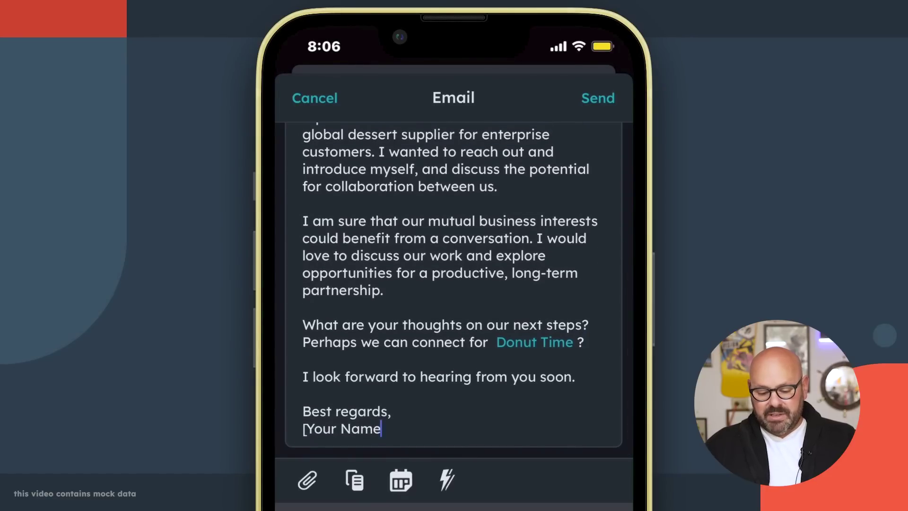
key(BackSpace)
key(BackSpace)
key(BackSpace)
key(BackSpace)
key(BackSpace)
key(BackSpace)
key(BackSpace)
key(BackSpace)
key(BackSpace)
key(BackSpace)
key(BackSpace)
text(Marx)
scroll(454, 288, up, 10)
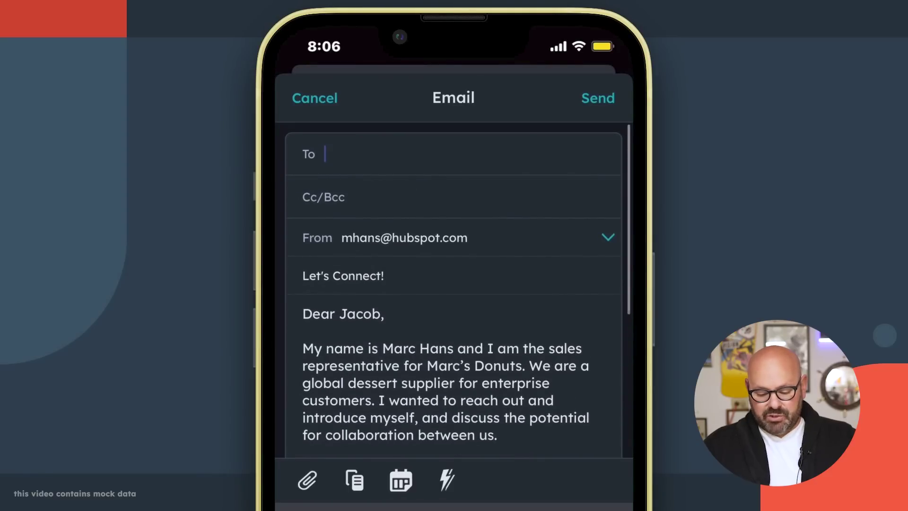
- Address the email to the prospect's suggested contact address and send it
text(jacob)
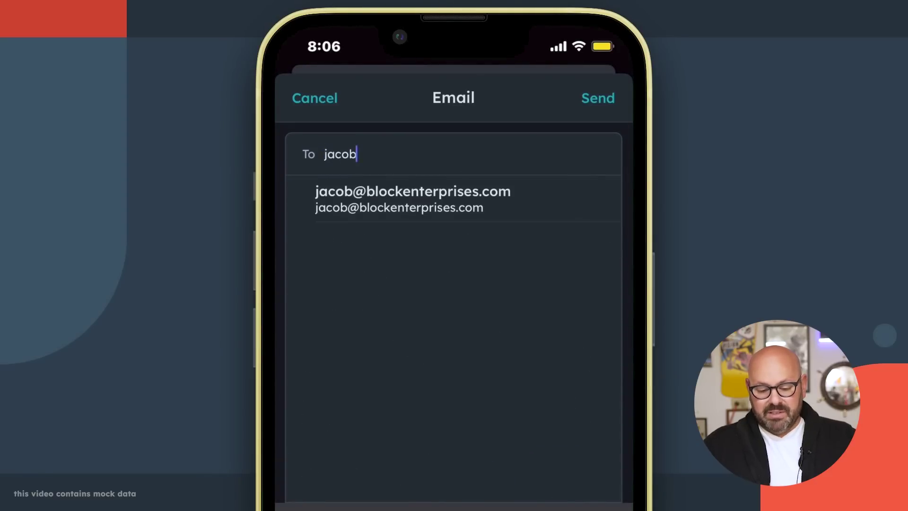
click(412, 198)
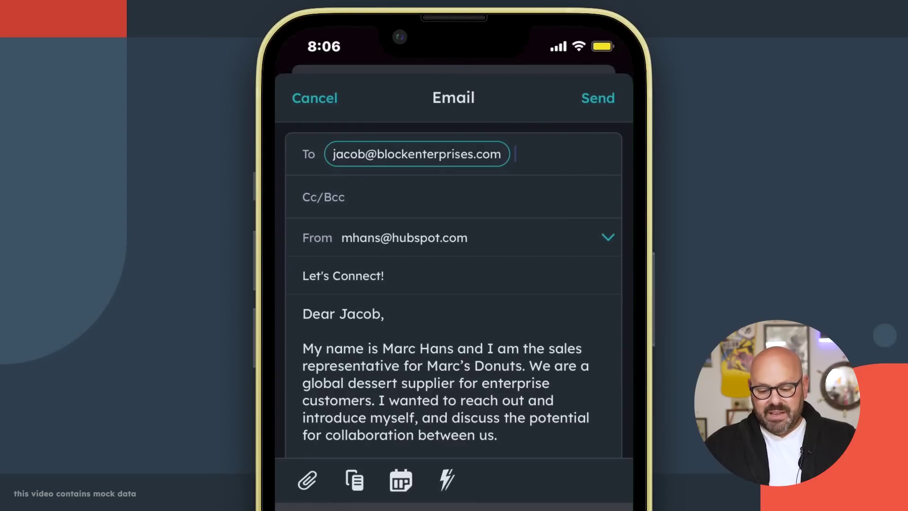
click(597, 98)
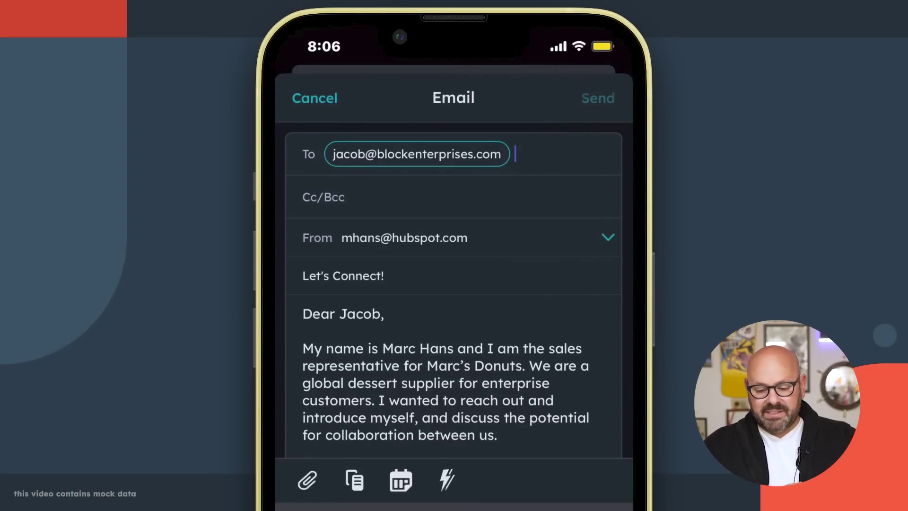